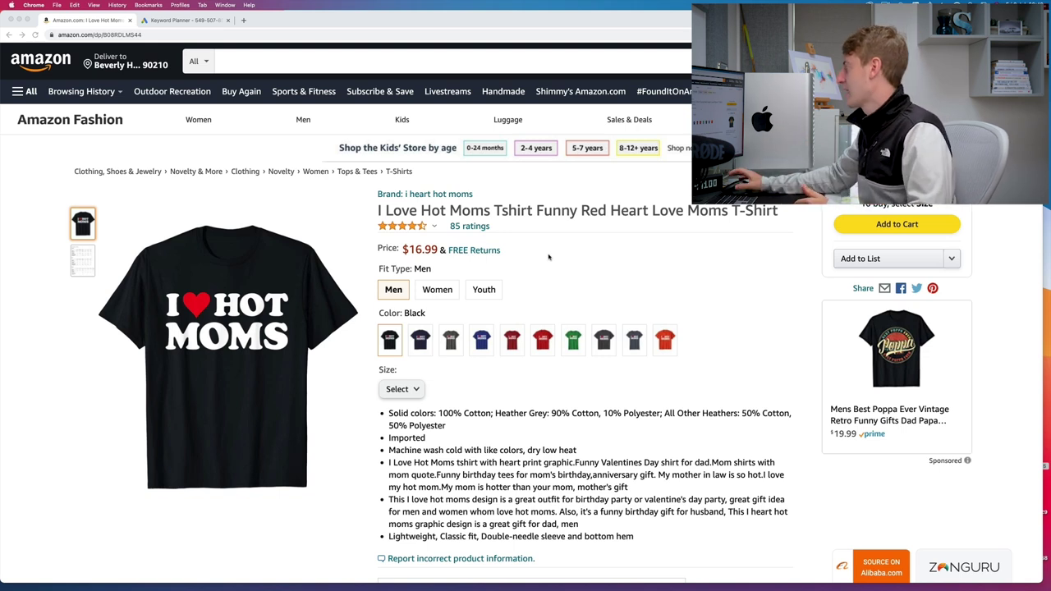
- Search the web for 'what the font' and open the WhatTheFont identifier site
{"action": "scroll", "coordinate": [546, 267], "scroll_direction": "down", "scroll_amount": 1}
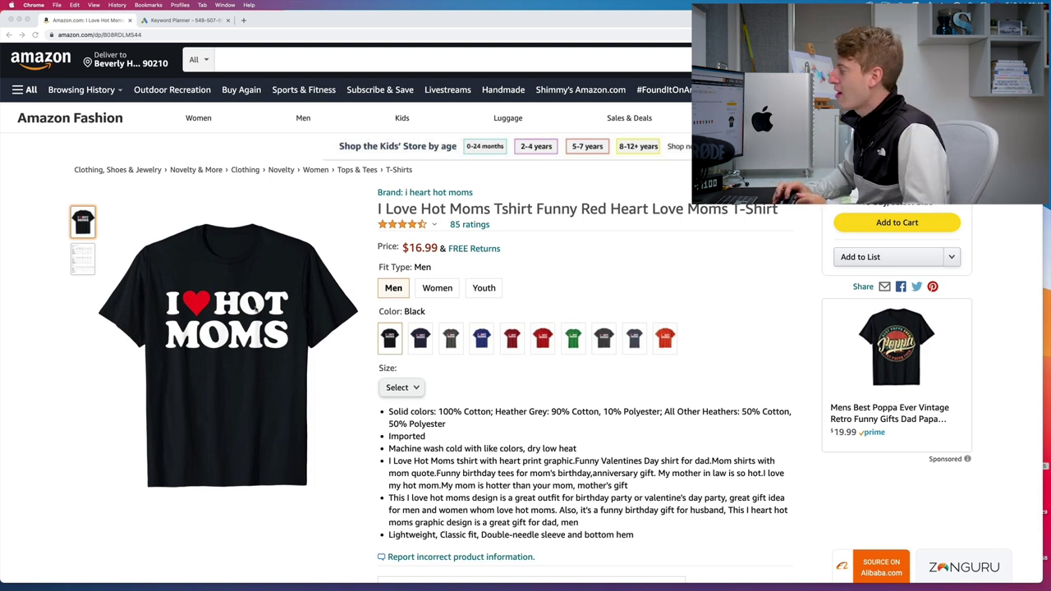
{"action": "scroll", "coordinate": [259, 333], "scroll_direction": "up", "scroll_amount": 1}
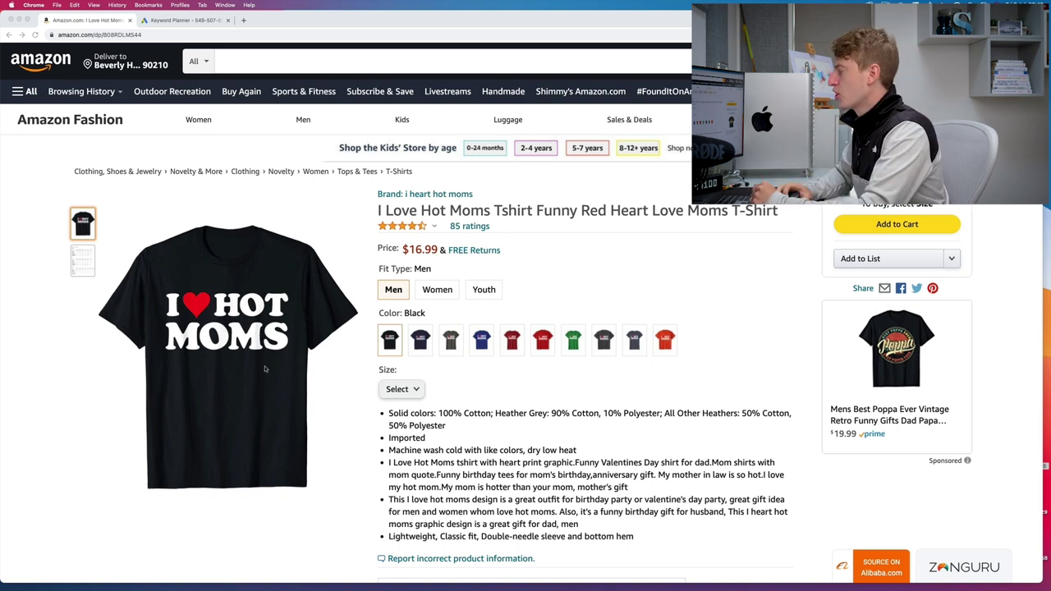
{"action": "left_click", "coordinate": [244, 20]}
{"action": "type", "text": "what the font"}
{"action": "key", "text": "Return"}
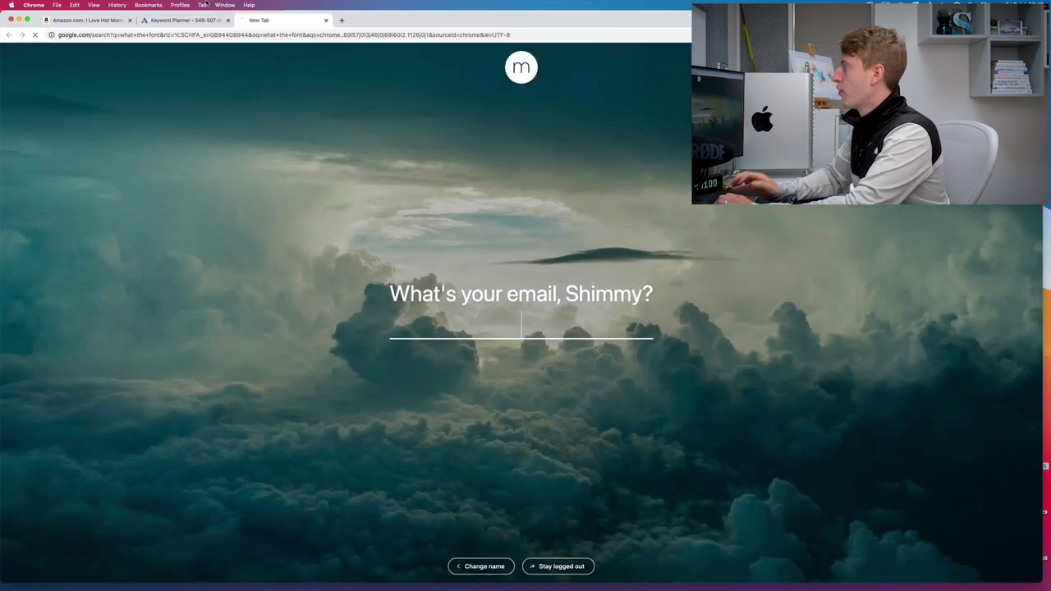
{"action": "left_click", "coordinate": [180, 178]}
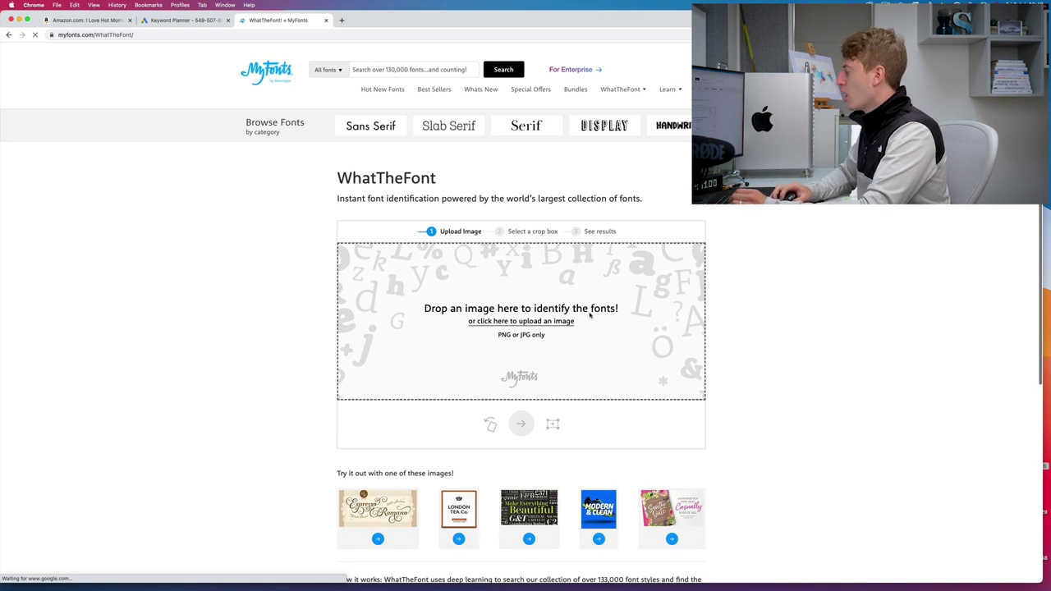
- Upload the shirt image and identify the HOT lettering as Cooper BT Black
{"action": "left_click", "coordinate": [87, 18]}
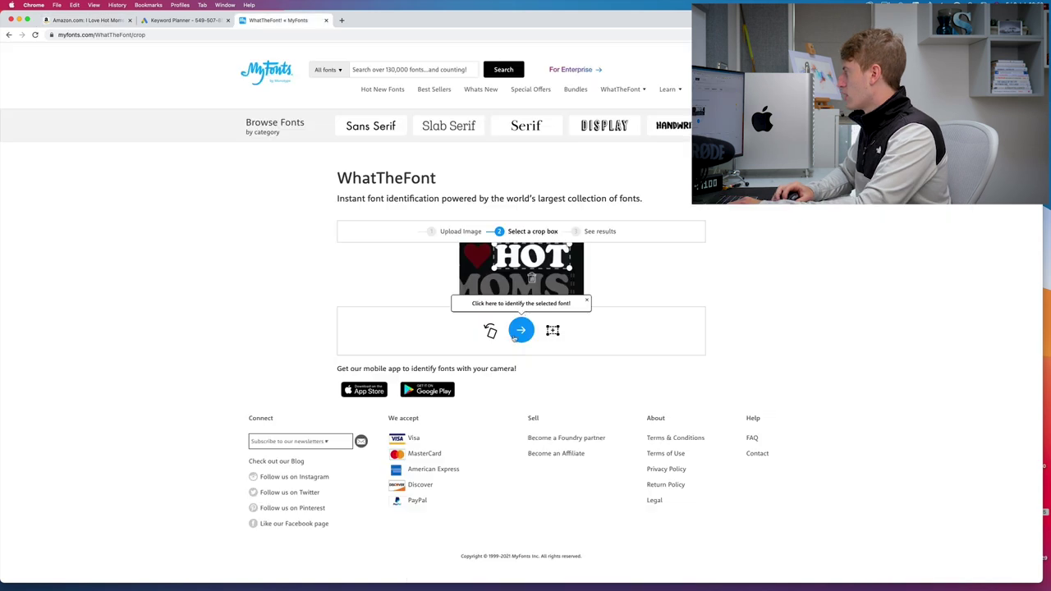
{"action": "left_click", "coordinate": [522, 326]}
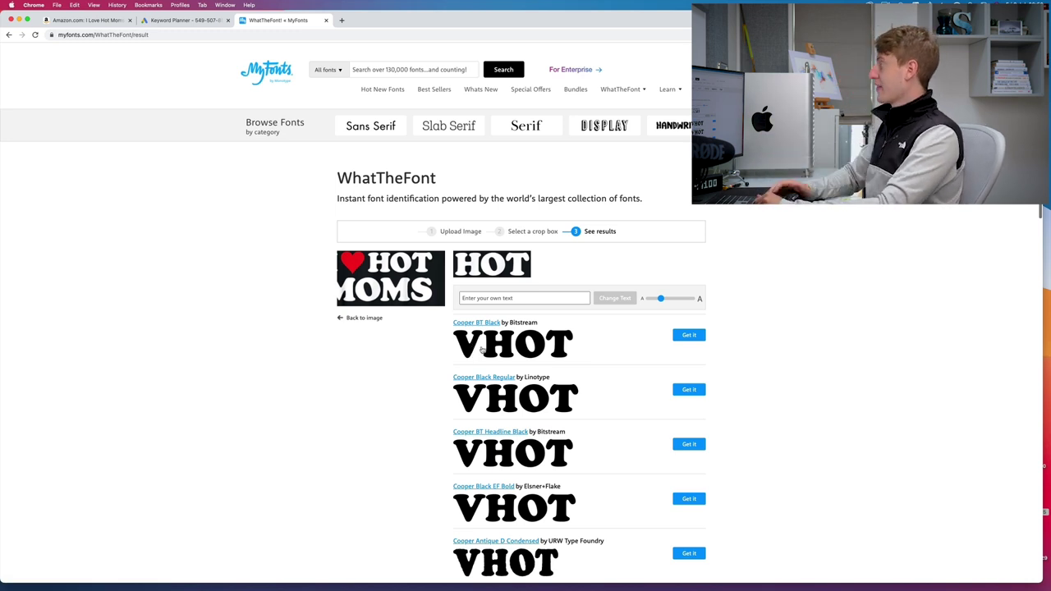
{"action": "scroll", "coordinate": [485, 348], "scroll_direction": "down", "scroll_amount": 4}
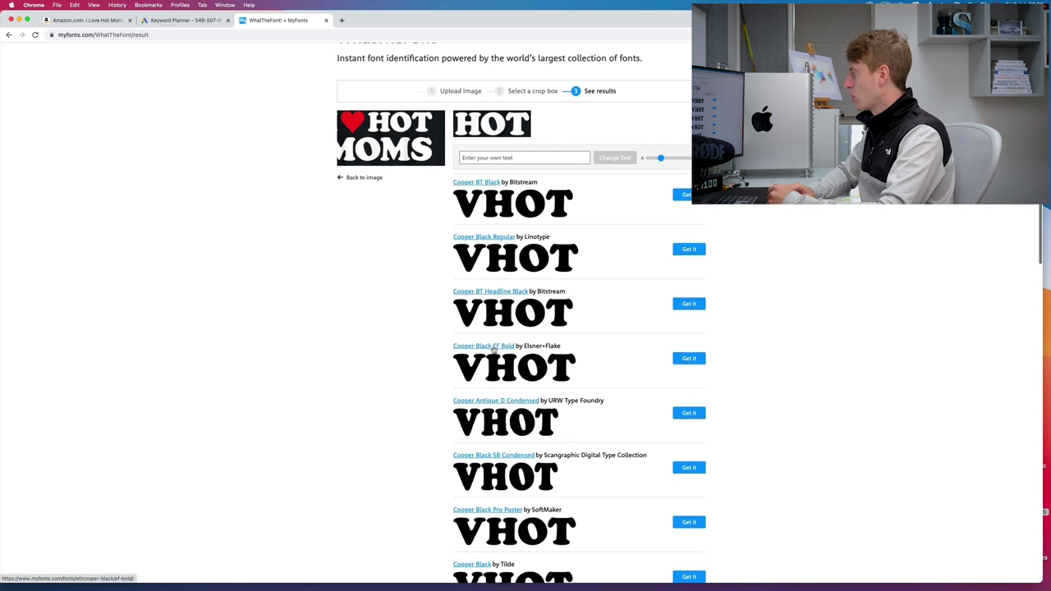
{"action": "scroll", "coordinate": [494, 349], "scroll_direction": "up", "scroll_amount": 4}
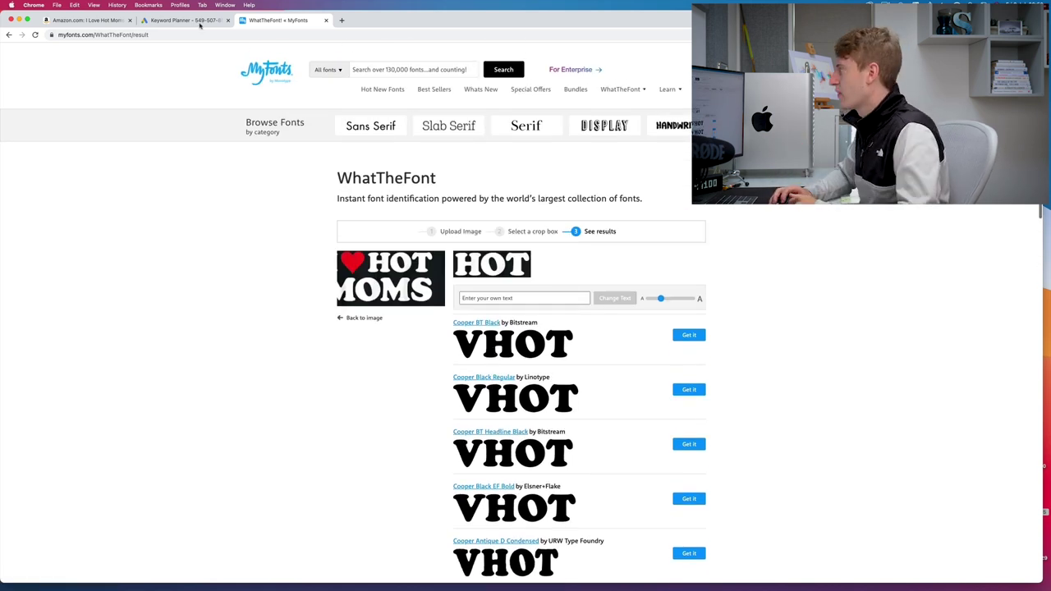
{"action": "left_click", "coordinate": [106, 24]}
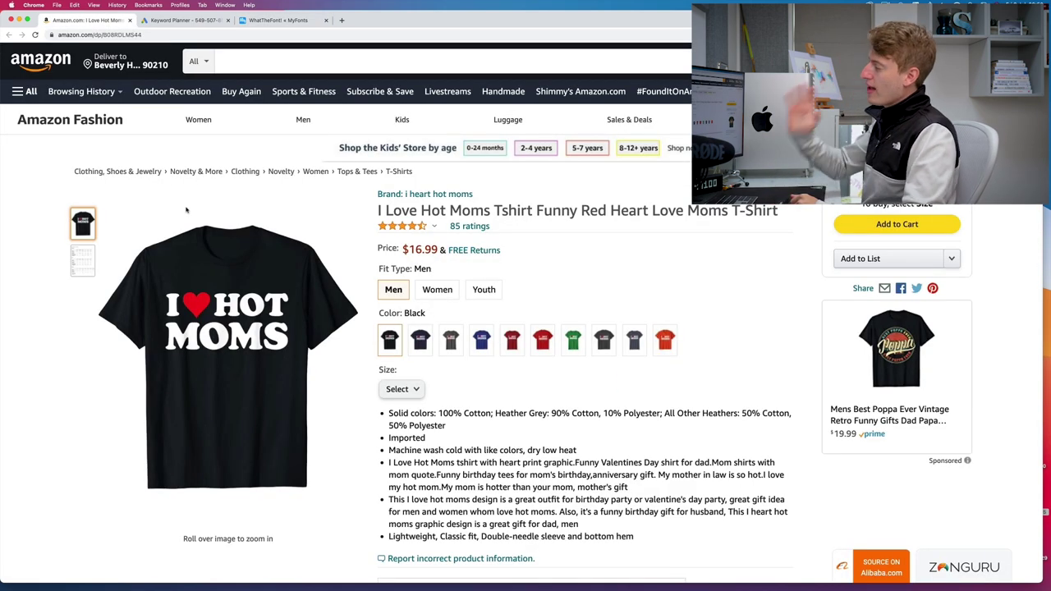
{"action": "mouse_move", "coordinate": [197, 275]}
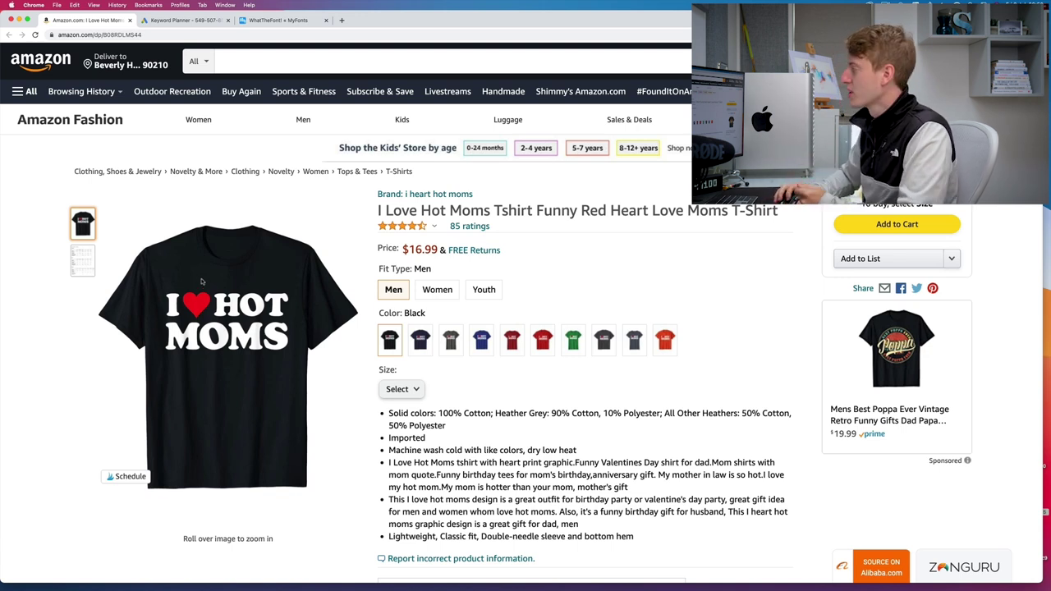
{"action": "scroll", "coordinate": [228, 339], "scroll_direction": "down", "scroll_amount": 1}
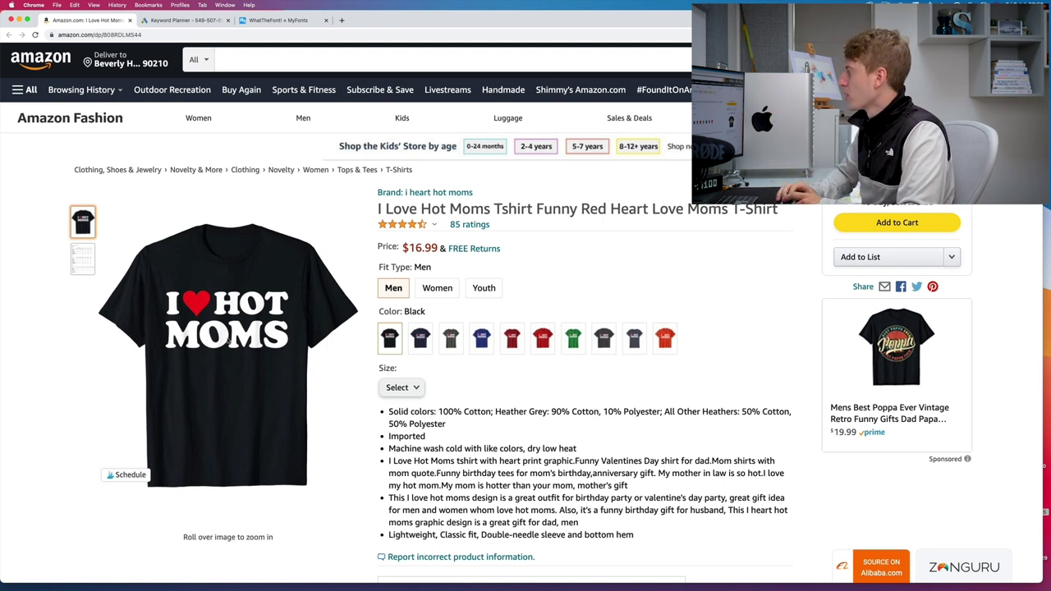
{"action": "left_click_drag", "start_coordinate": [438, 249], "coordinate": [413, 249]}
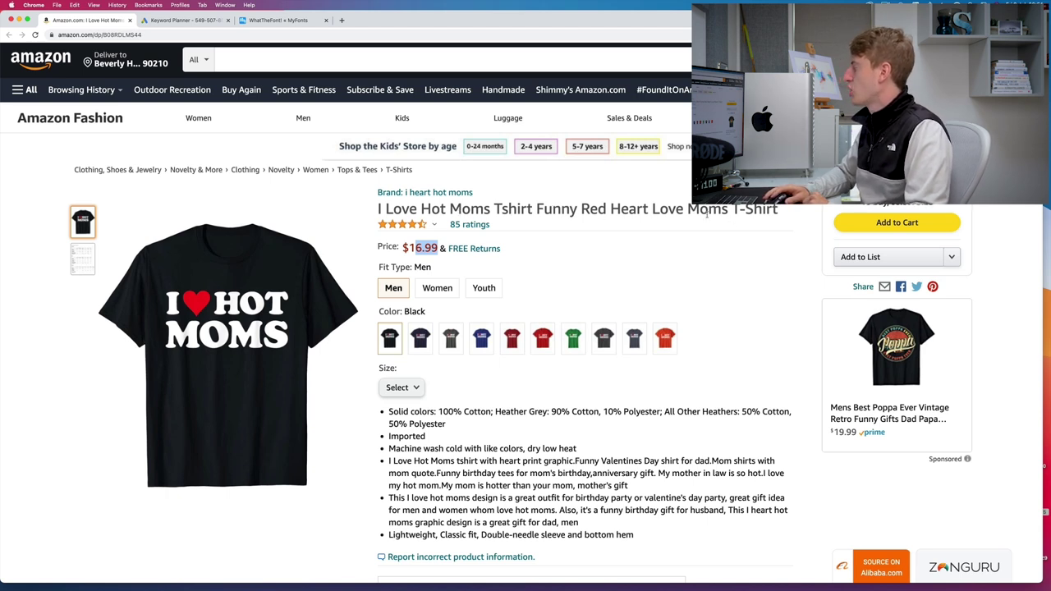
{"action": "left_click", "coordinate": [504, 209]}
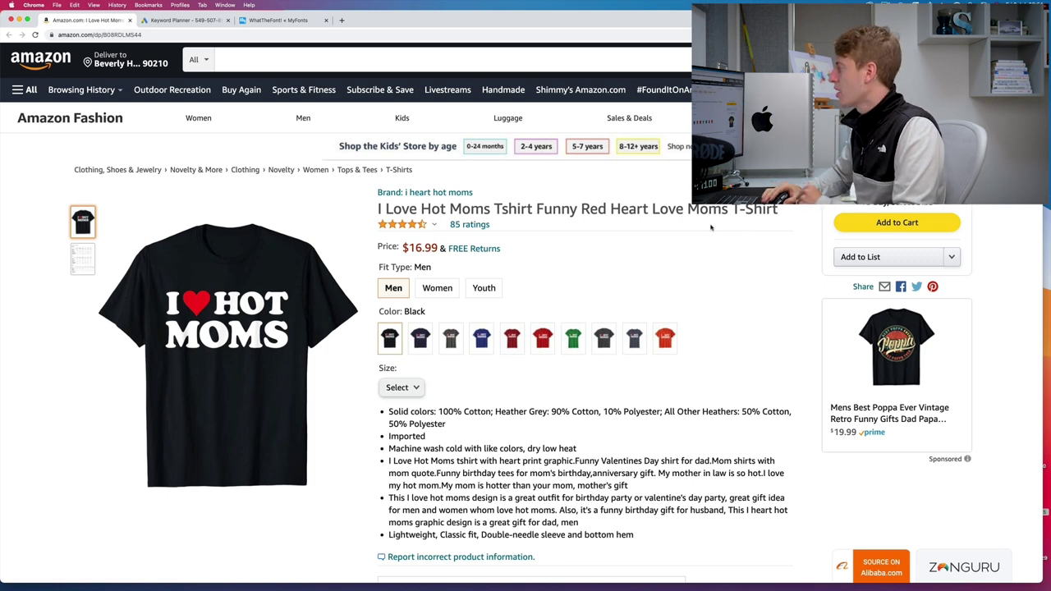
{"action": "scroll", "coordinate": [709, 226], "scroll_direction": "down", "scroll_amount": 1}
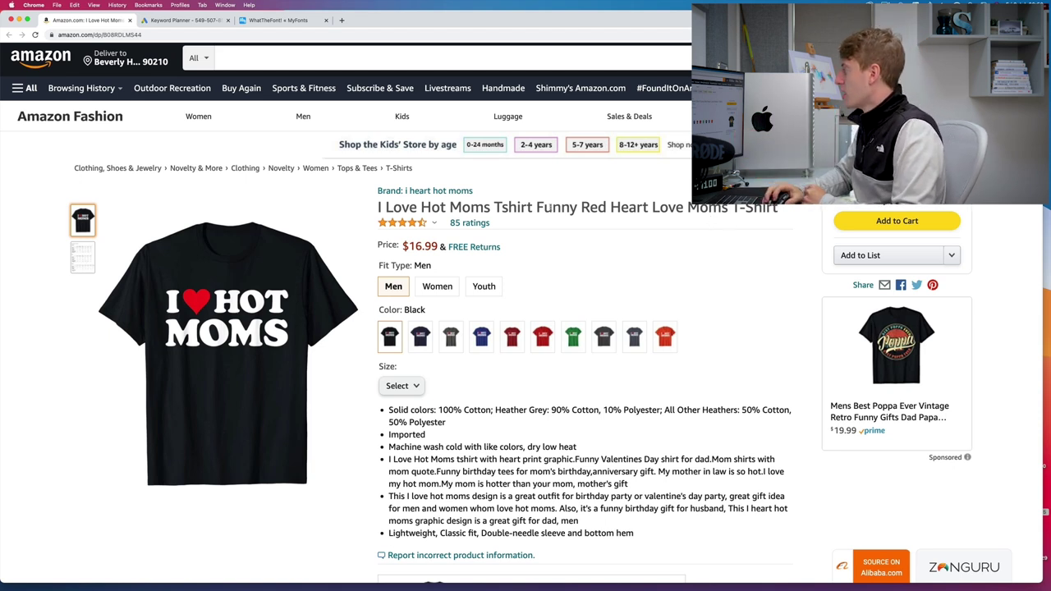
{"action": "left_click_drag", "start_coordinate": [366, 205], "coordinate": [511, 207]}
{"action": "left_click", "coordinate": [577, 230]}
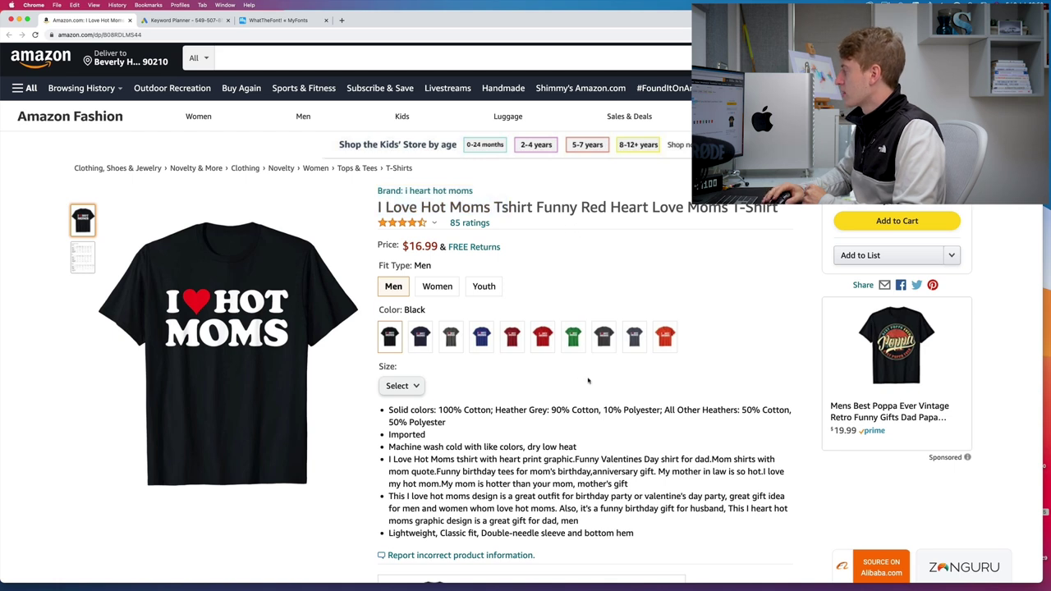
{"action": "scroll", "coordinate": [587, 380], "scroll_direction": "down", "scroll_amount": 1}
{"action": "scroll", "coordinate": [588, 381], "scroll_direction": "down", "scroll_amount": 1}
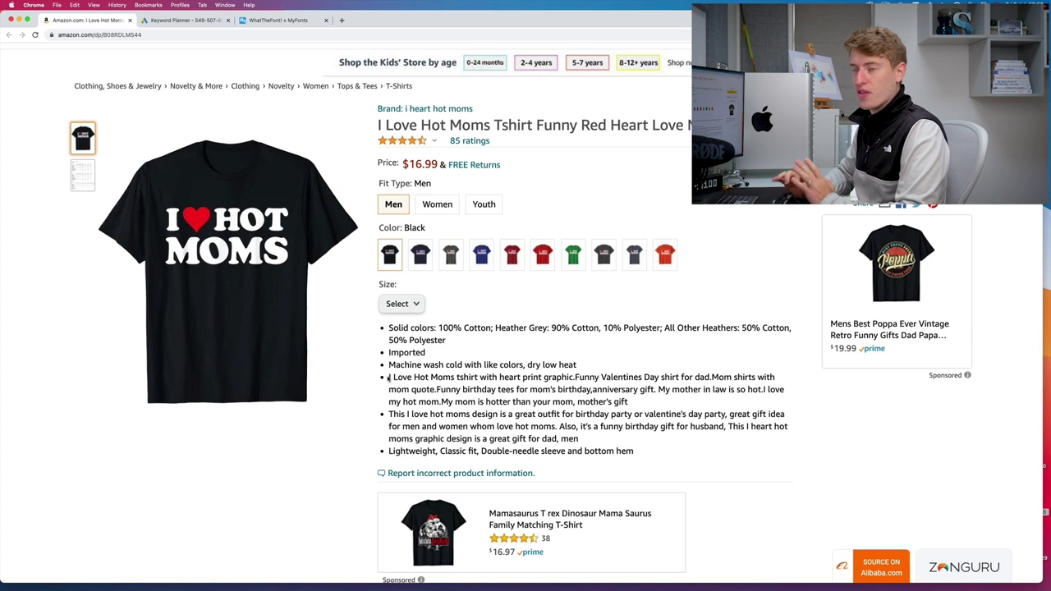
{"action": "left_click_drag", "start_coordinate": [389, 377], "coordinate": [662, 378]}
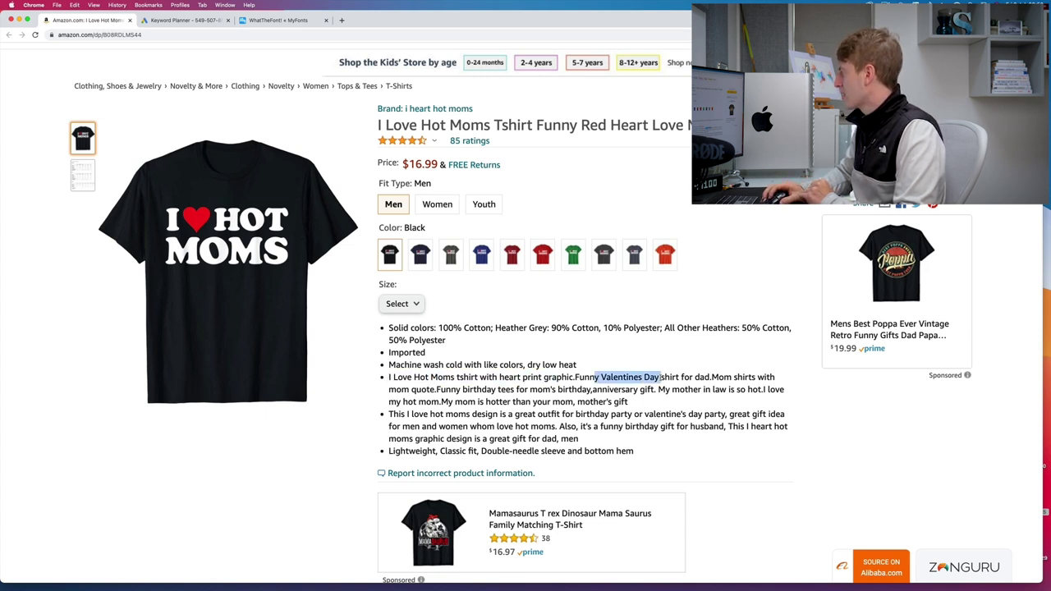
{"action": "left_click", "coordinate": [662, 379]}
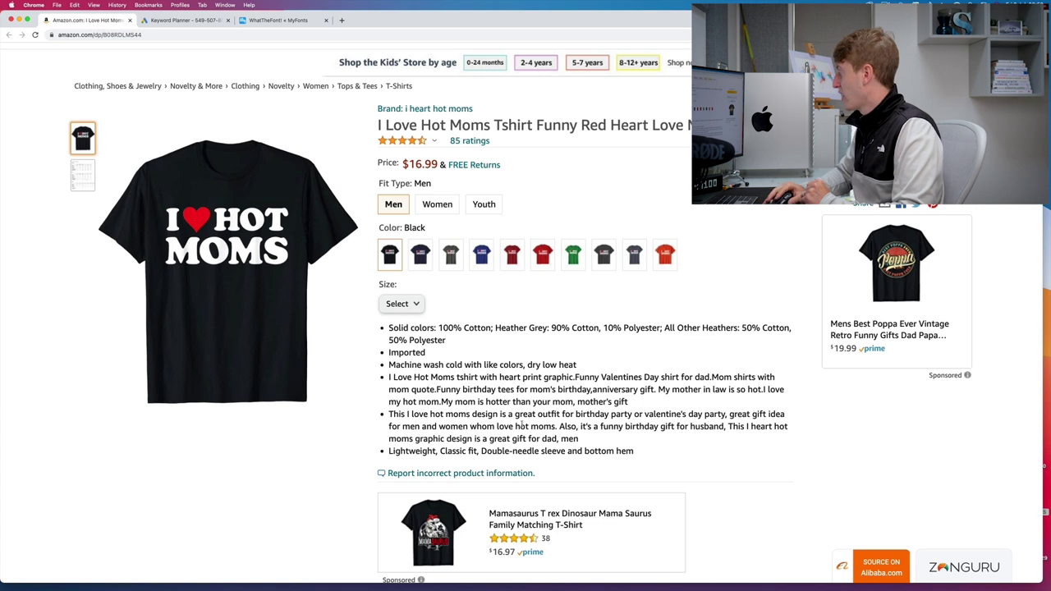
{"action": "left_click_drag", "start_coordinate": [587, 445], "coordinate": [391, 376]}
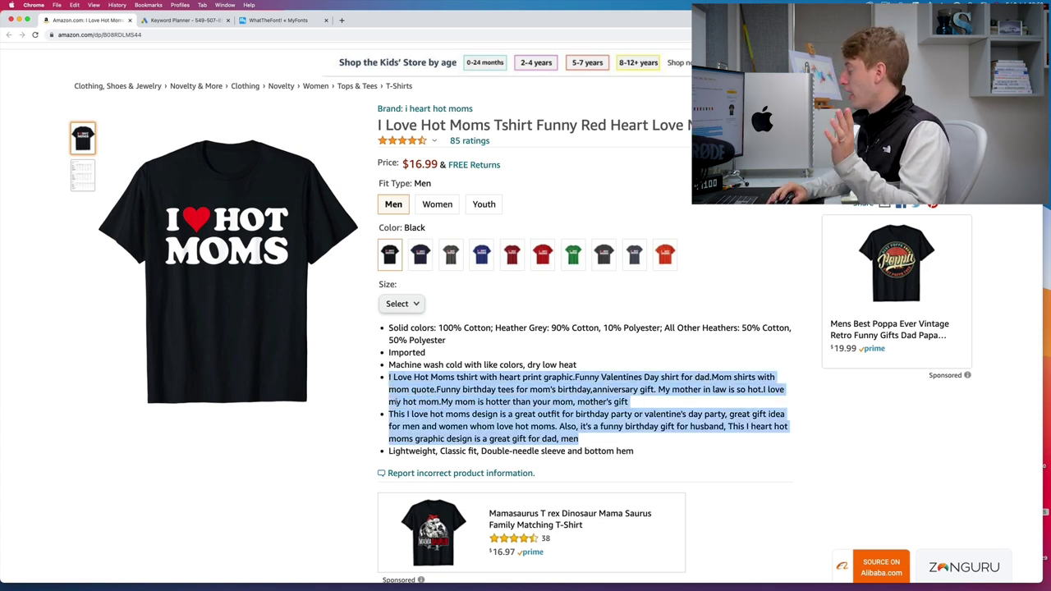
{"action": "scroll", "coordinate": [394, 410], "scroll_direction": "down", "scroll_amount": 10}
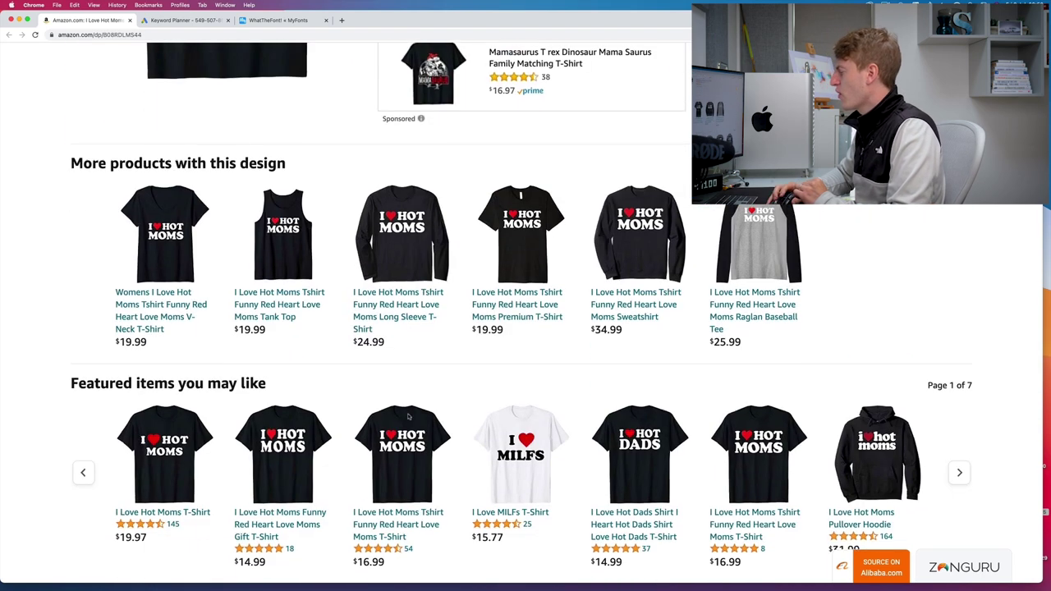
{"action": "scroll", "coordinate": [391, 418], "scroll_direction": "down", "scroll_amount": 10}
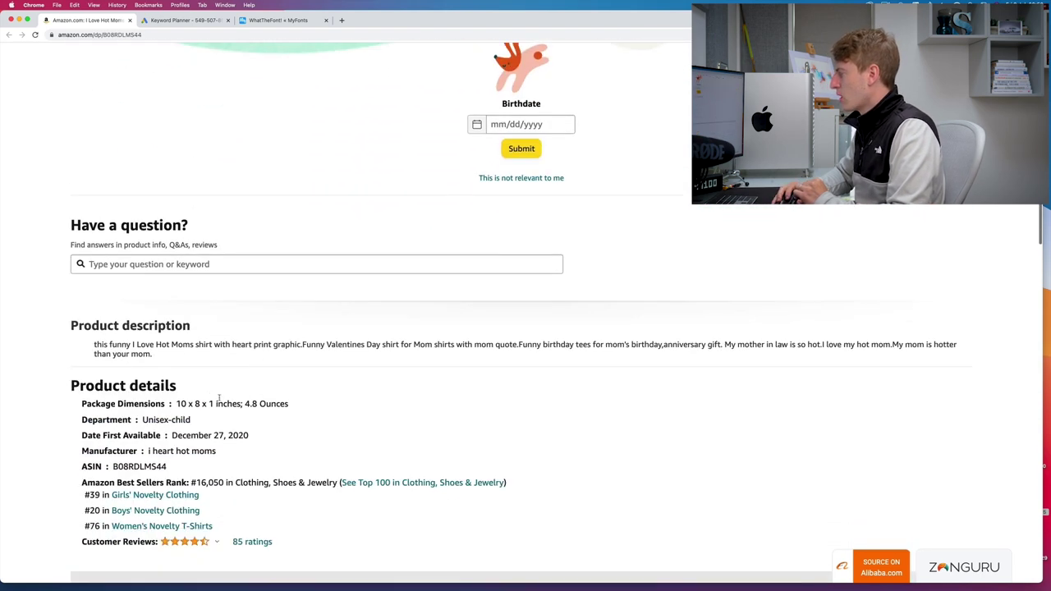
{"action": "left_click_drag", "start_coordinate": [167, 356], "coordinate": [95, 343]}
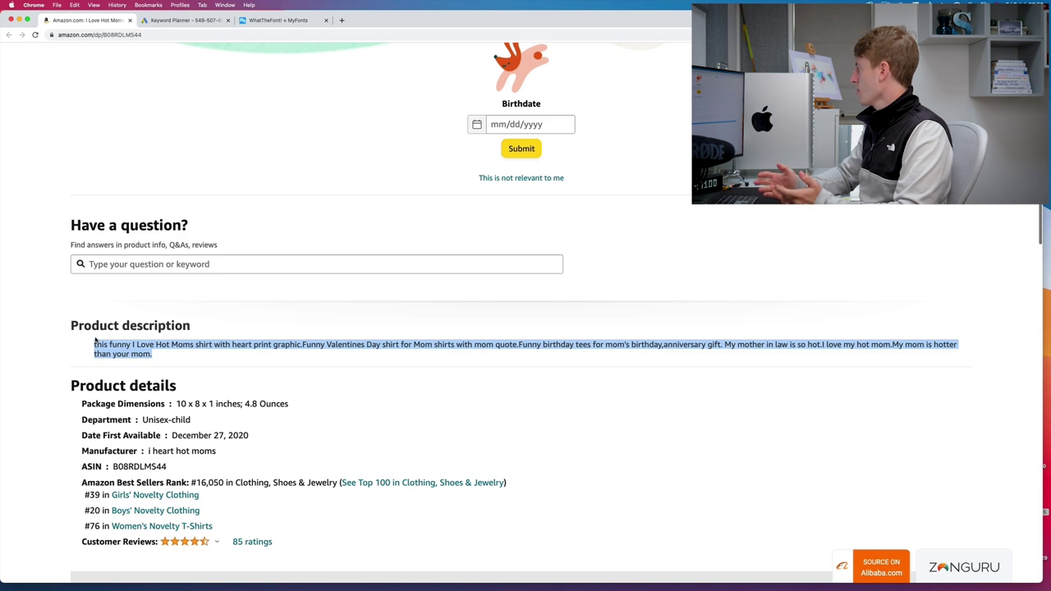
{"action": "left_click", "coordinate": [186, 364]}
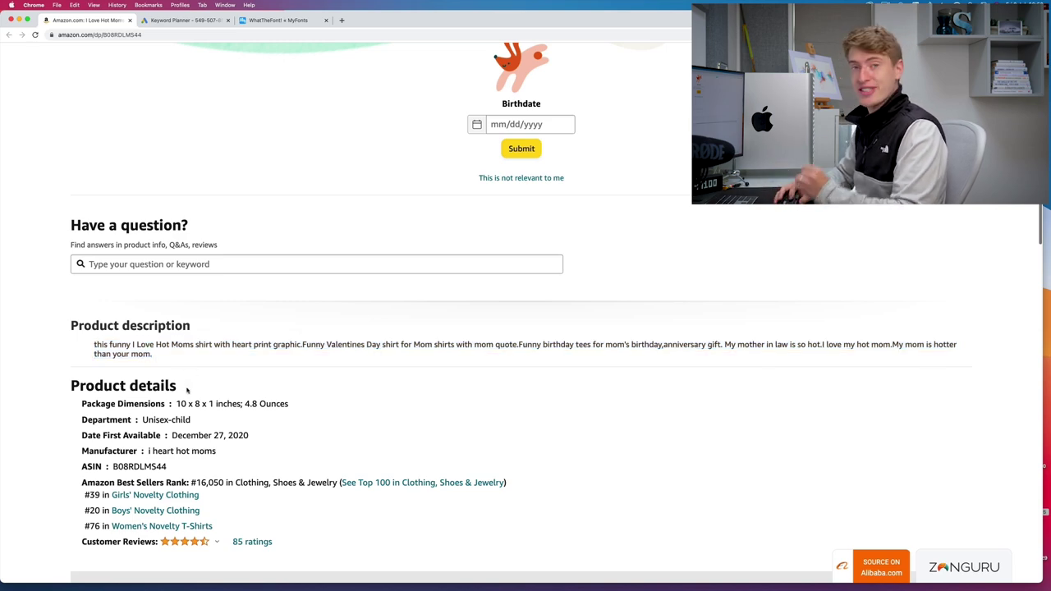
{"action": "scroll", "coordinate": [196, 402], "scroll_direction": "up", "scroll_amount": 15}
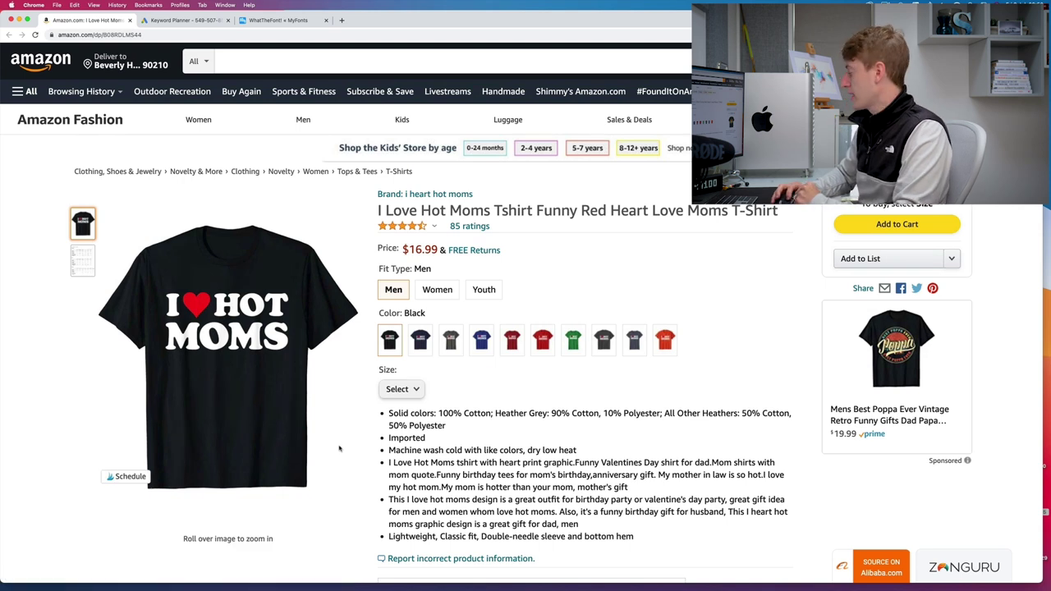
- Show ZonGuru estimates: 1,237 monthly sales, $21,017 monthly revenue and 16,050 BSR
{"action": "left_click", "coordinate": [960, 573]}
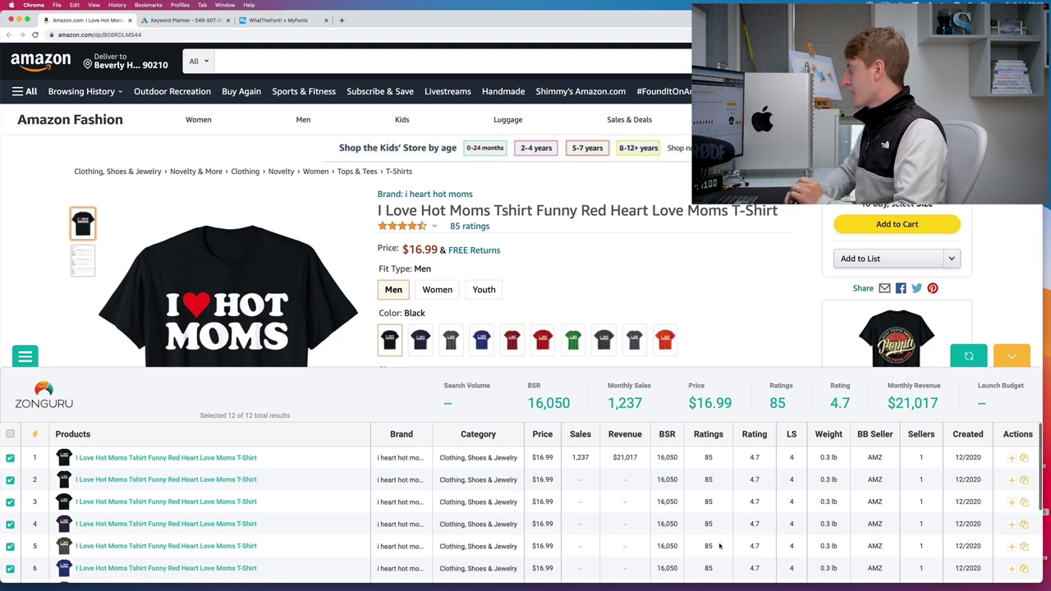
- Highlight the $21,017 revenue figure, then select the birthday tees text in the bullets
{"action": "left_click_drag", "start_coordinate": [642, 459], "coordinate": [613, 458]}
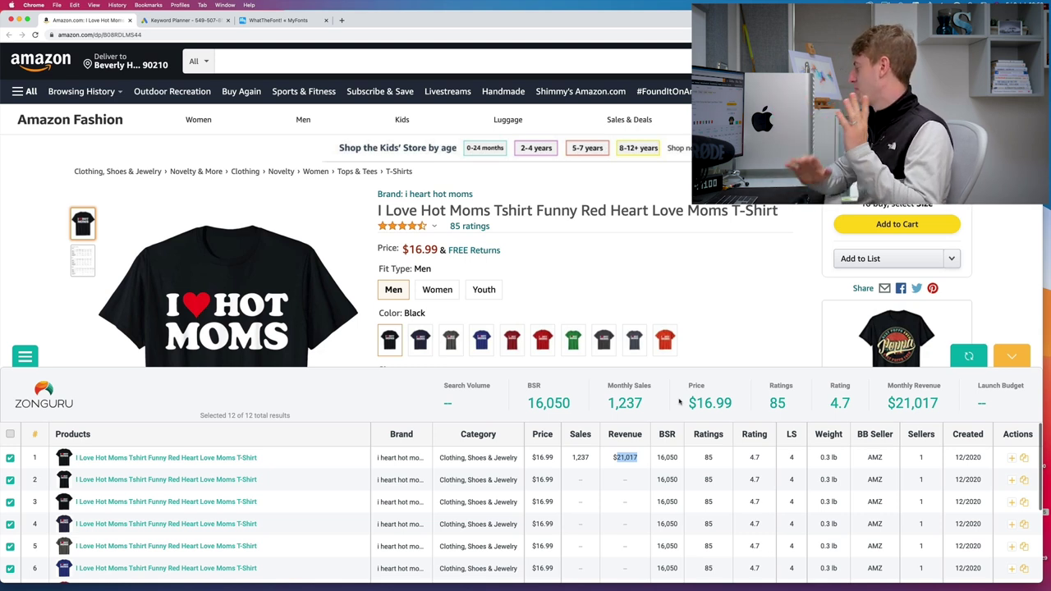
{"action": "left_click", "coordinate": [673, 401]}
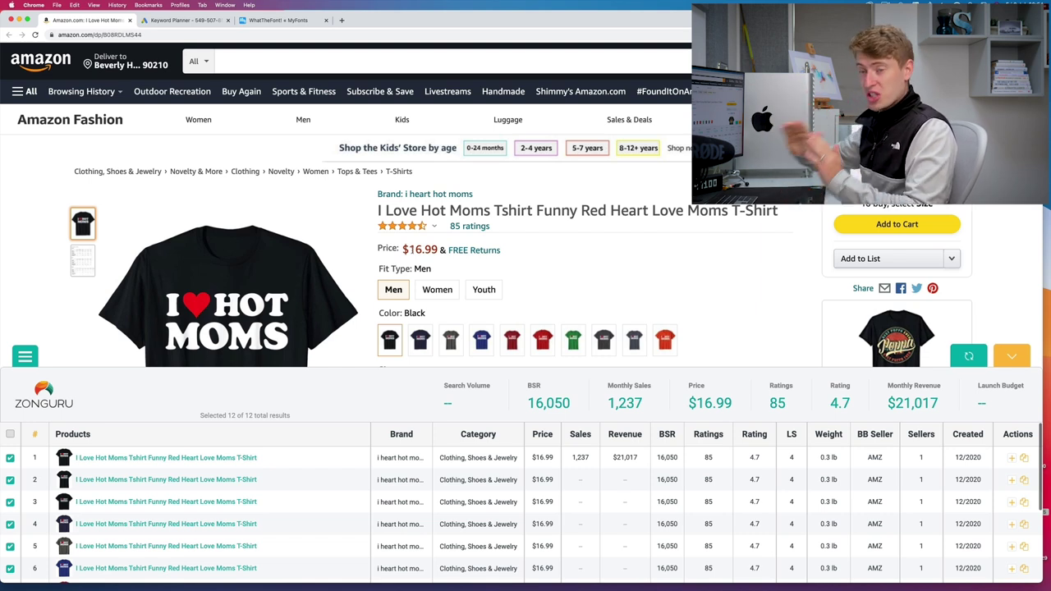
{"action": "scroll", "coordinate": [562, 414], "scroll_direction": "down", "scroll_amount": 1}
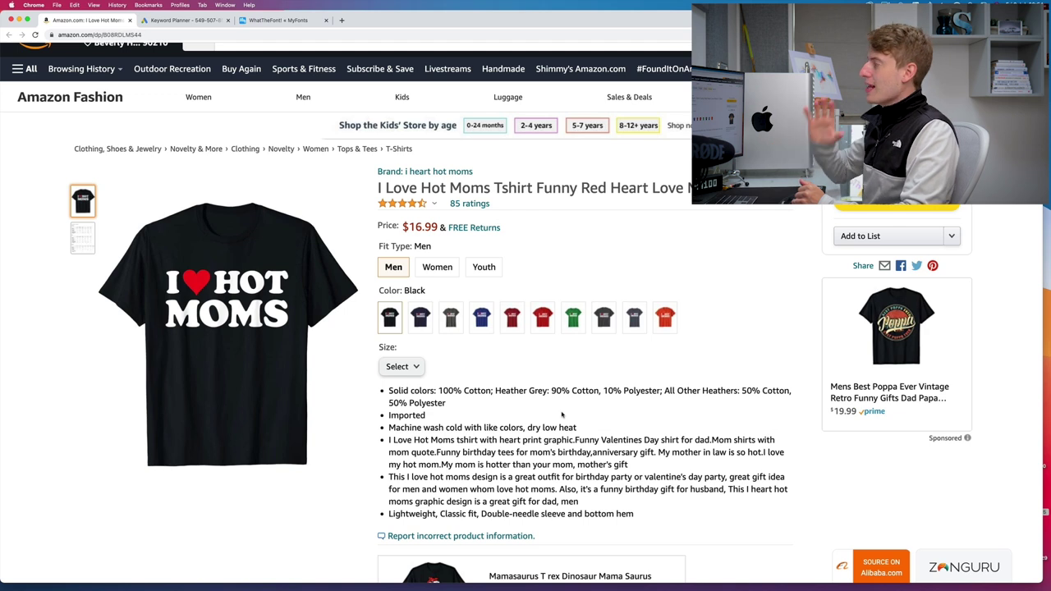
{"action": "left_click_drag", "start_coordinate": [462, 450], "coordinate": [496, 476]}
- Research 'i love hot moms': 26 ideas, 100–1K monthly searches, High competition
{"action": "left_click", "coordinate": [201, 20]}
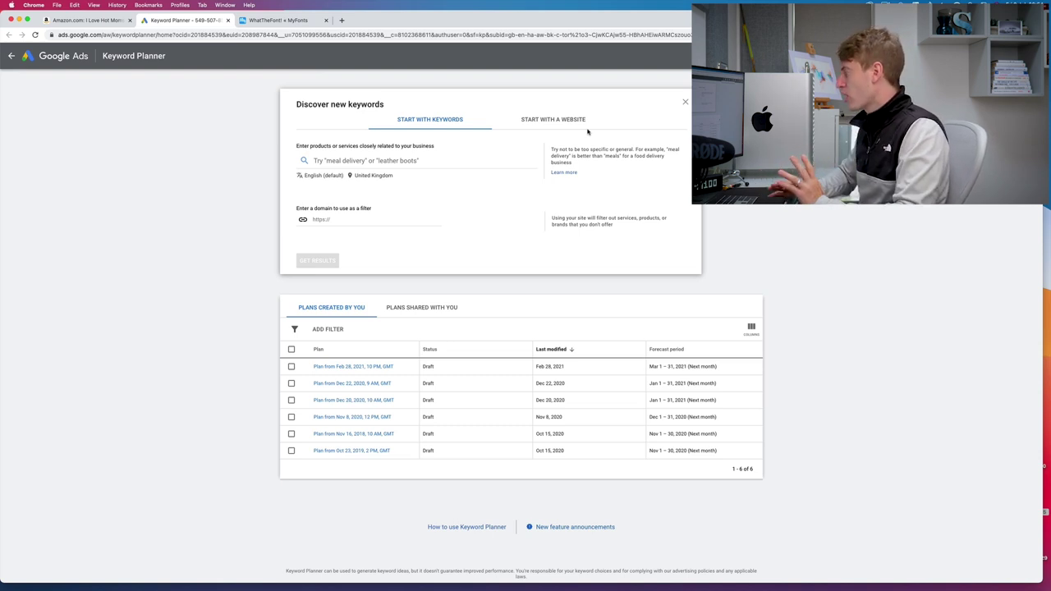
{"action": "left_click", "coordinate": [437, 160]}
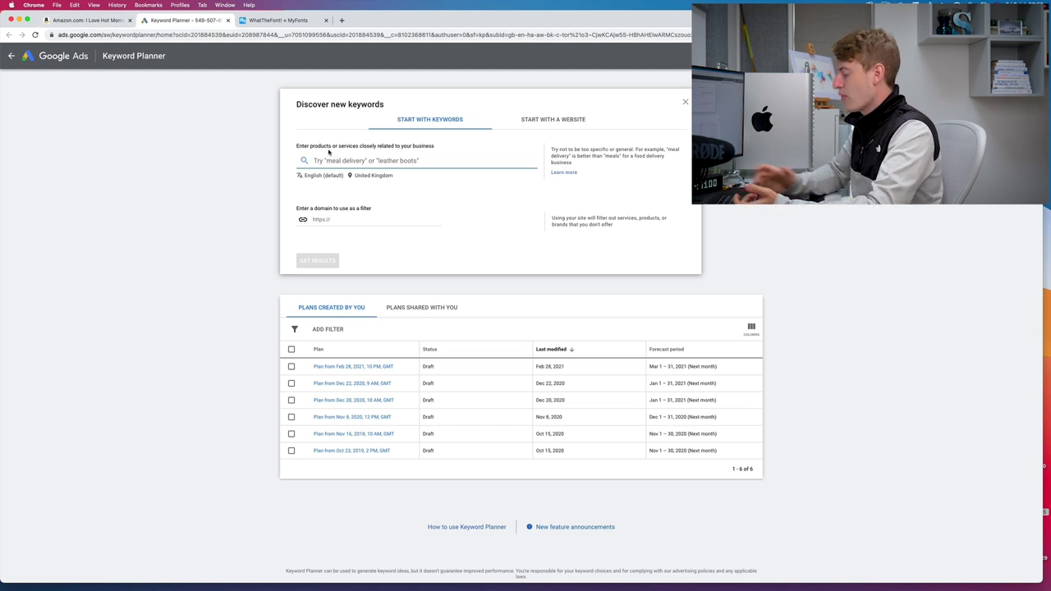
{"action": "type", "text": "i love hot moms"}
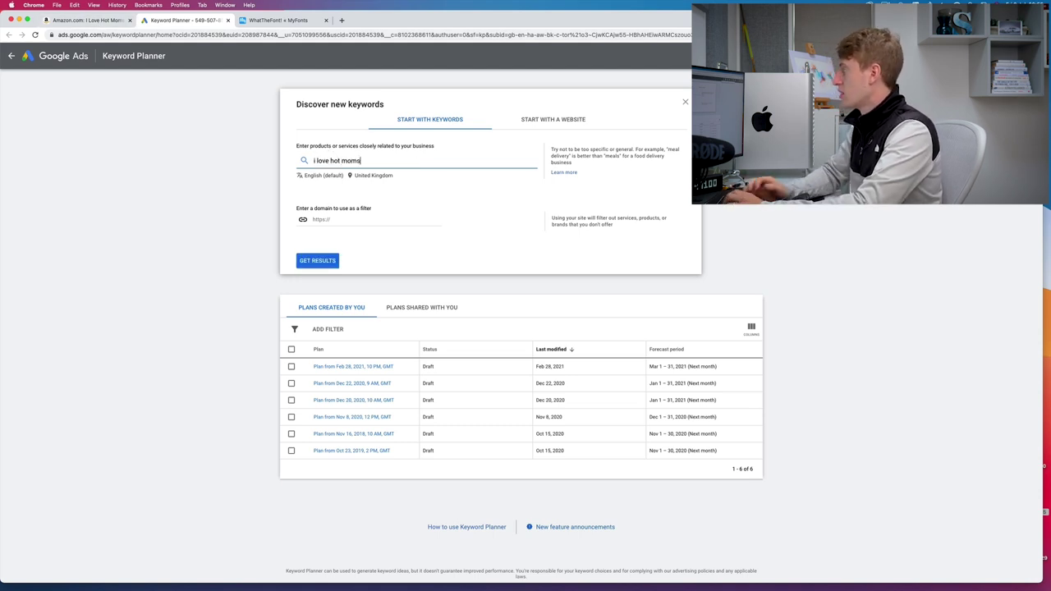
{"action": "left_click", "coordinate": [332, 261]}
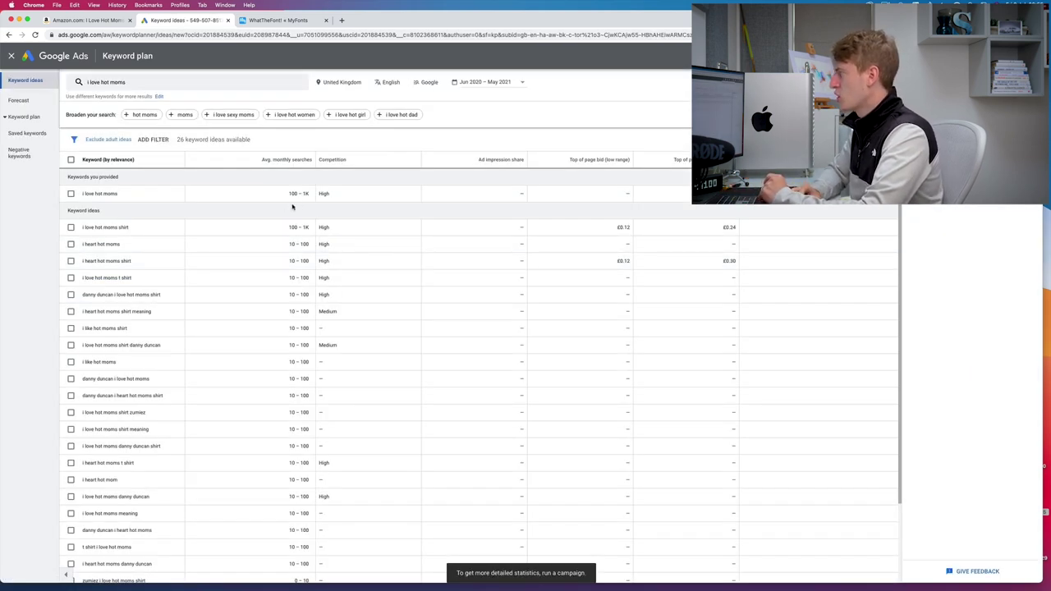
- Sort ideas by average monthly searches and add United States alongside United Kingdom
{"action": "left_click", "coordinate": [301, 164]}
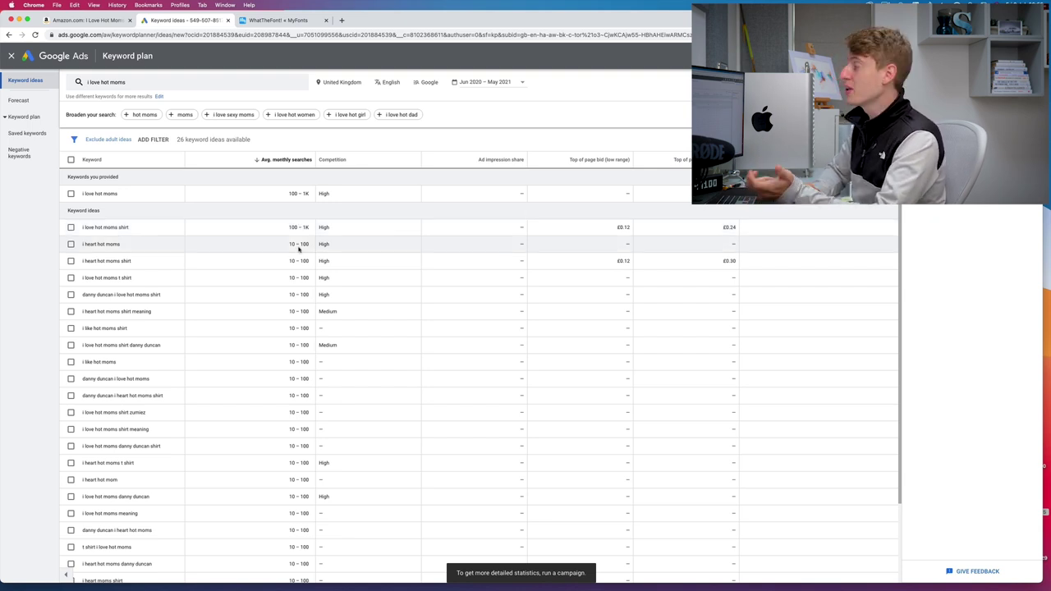
{"action": "scroll", "coordinate": [301, 245], "scroll_direction": "down", "scroll_amount": 3}
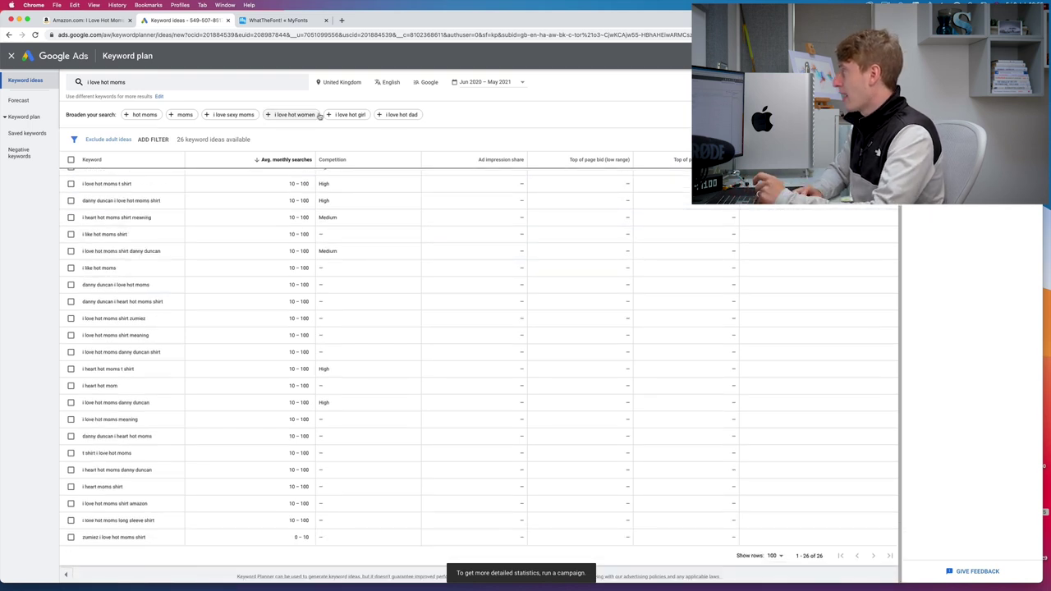
{"action": "left_click", "coordinate": [368, 85]}
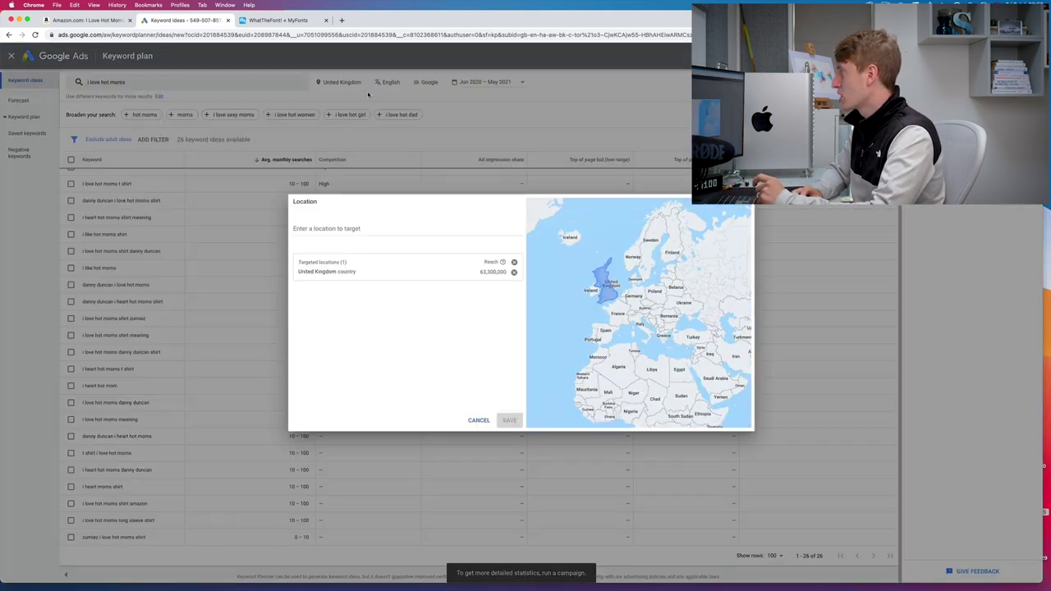
{"action": "left_click", "coordinate": [319, 229]}
{"action": "type", "text": "u"}
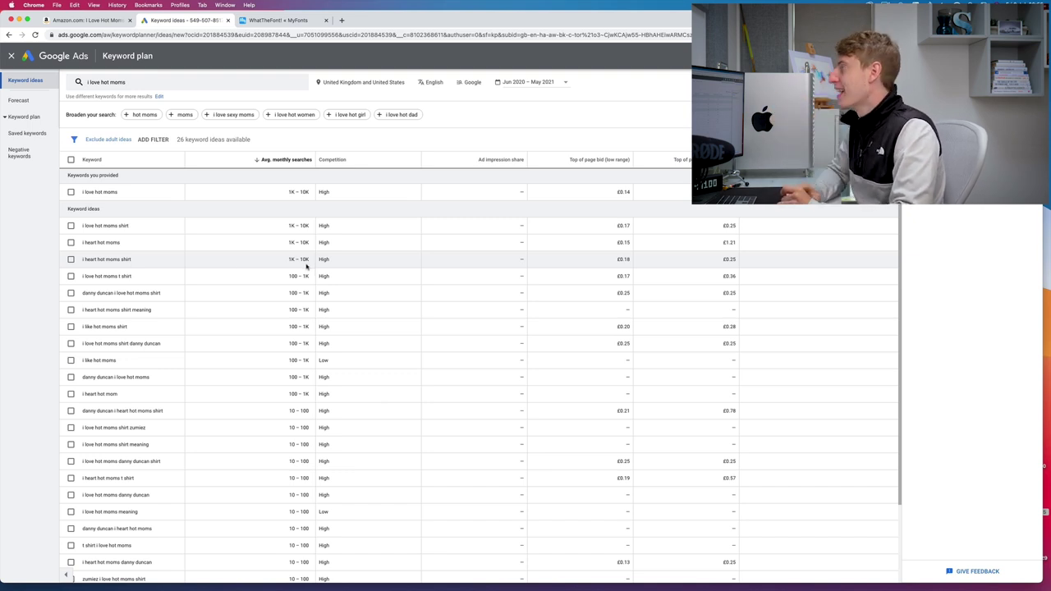
- Check the Amazon description, then research 'anniversary gift': 1,820 ideas, 100K–1M monthly searches
{"action": "left_click", "coordinate": [86, 20]}
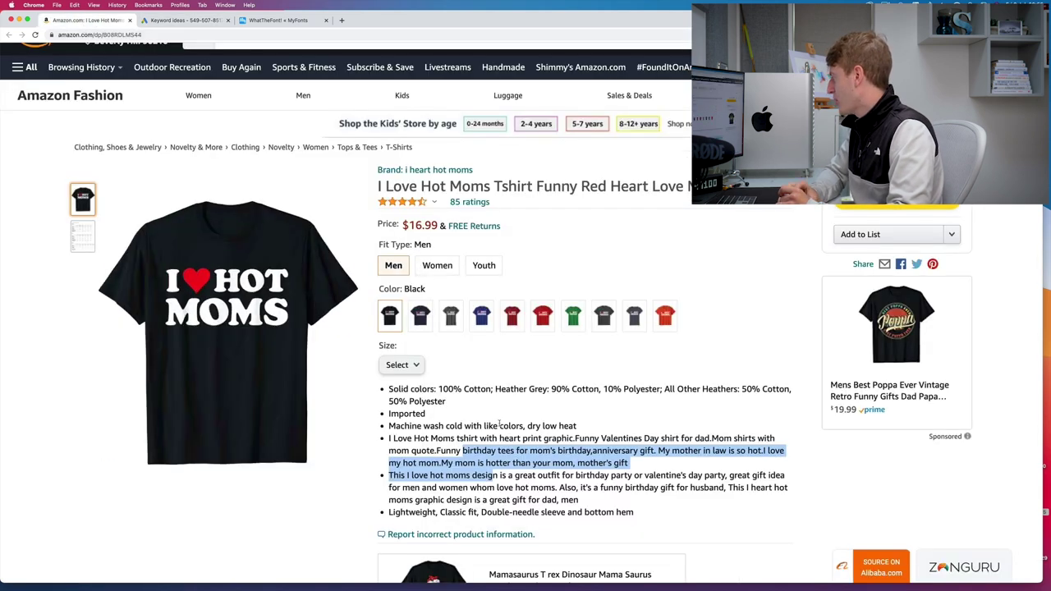
{"action": "left_click", "coordinate": [621, 456]}
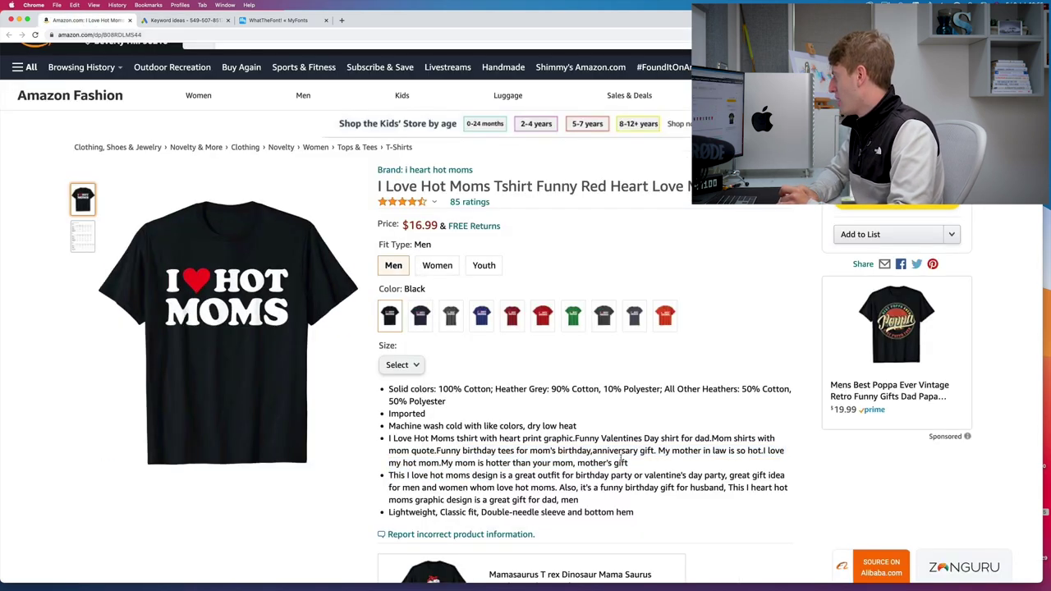
{"action": "left_click", "coordinate": [185, 19]}
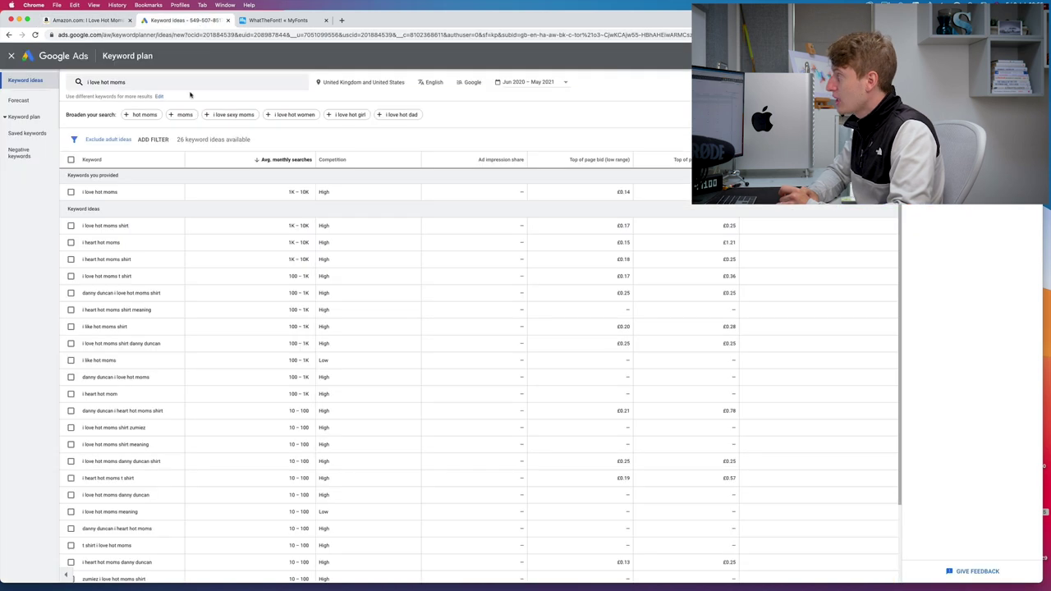
{"action": "left_click", "coordinate": [151, 83]}
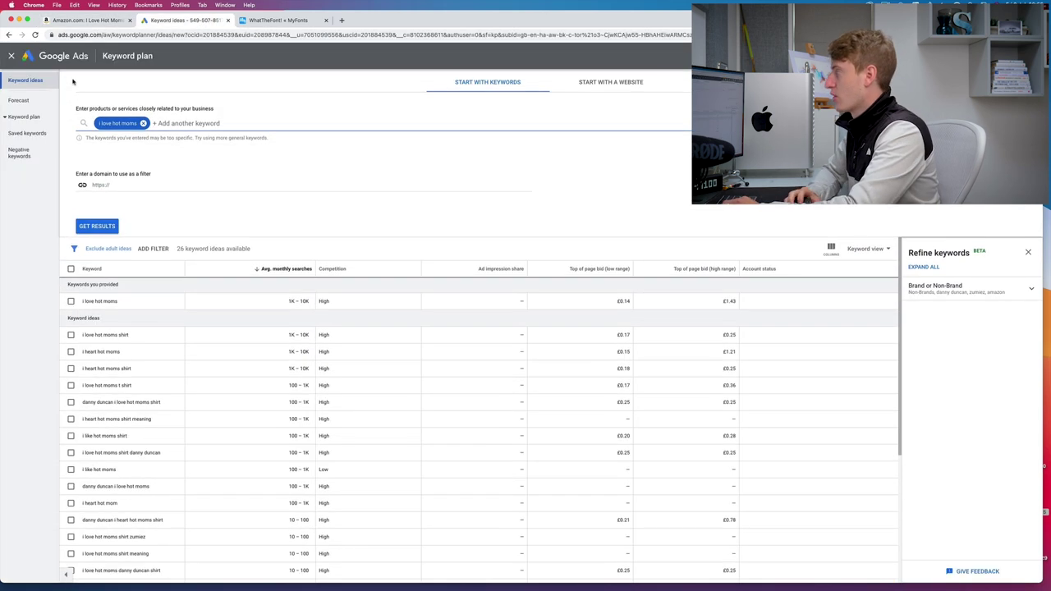
{"action": "left_click", "coordinate": [143, 123]}
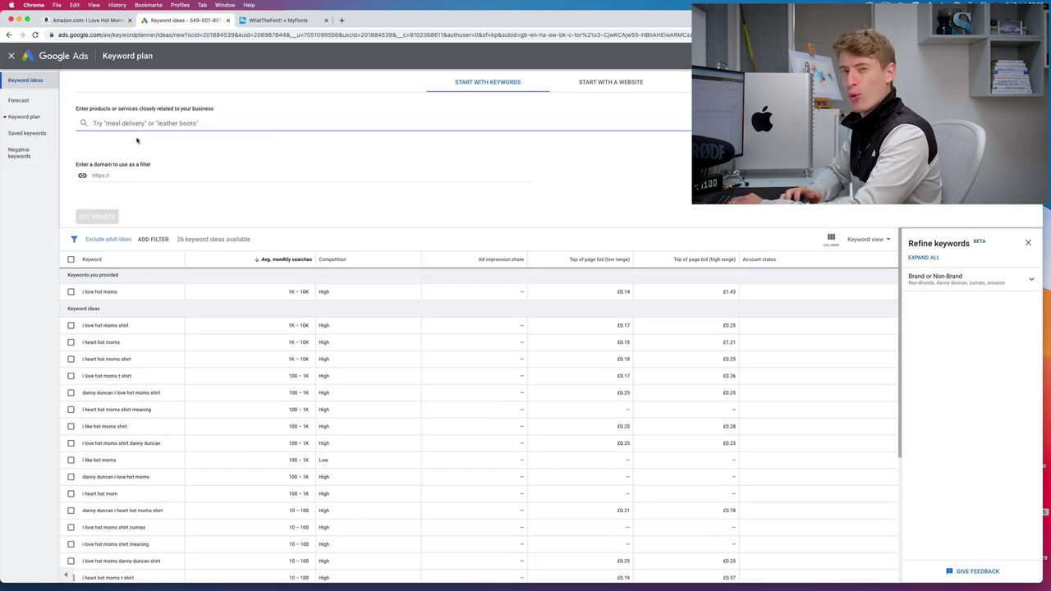
{"action": "type", "text": "annivers"}
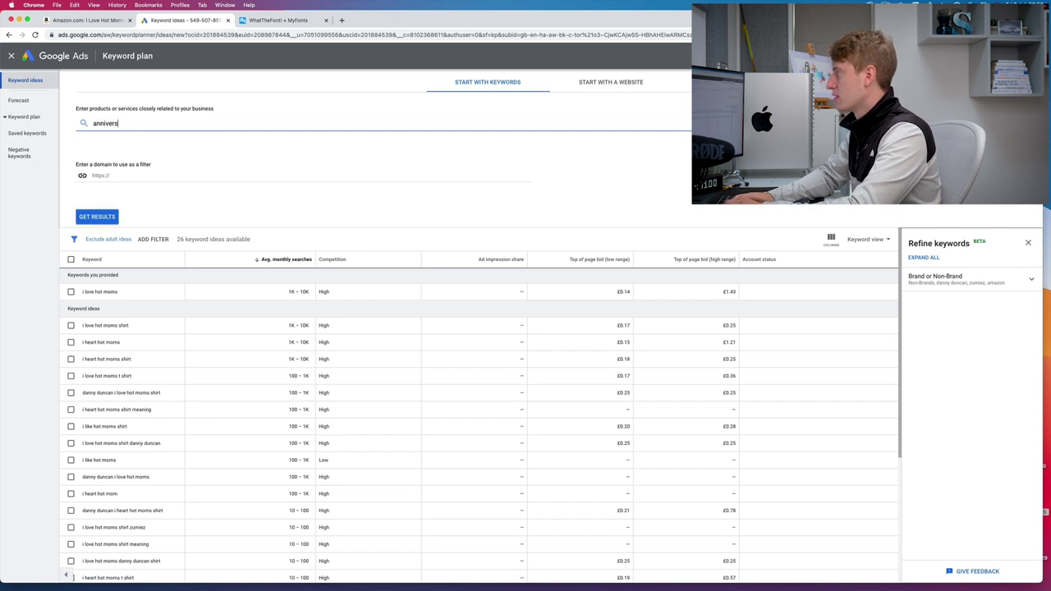
{"action": "type", "text": "ary gift"}
{"action": "key", "text": "Return"}
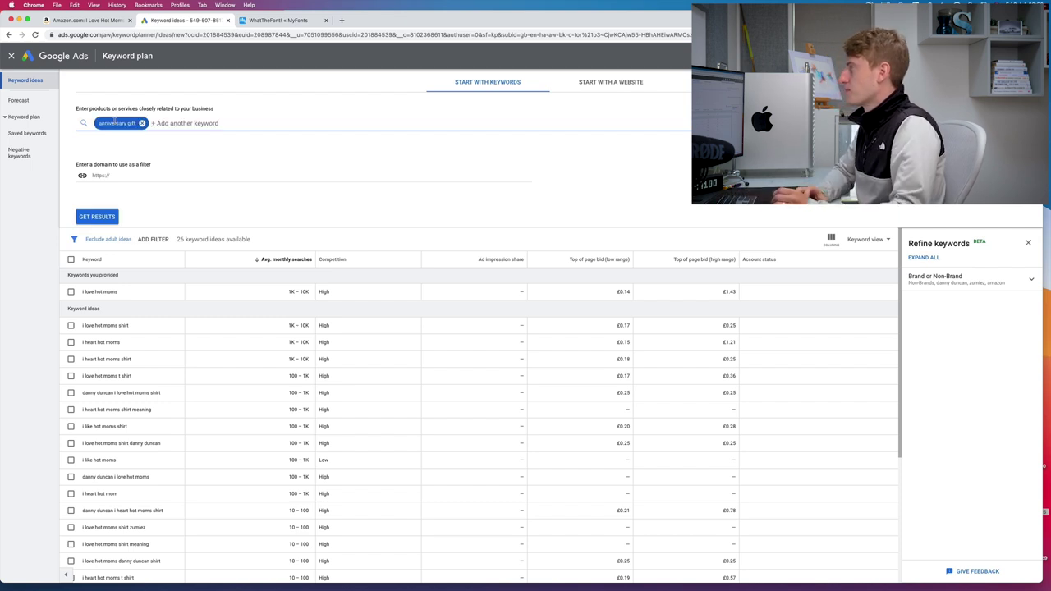
{"action": "left_click", "coordinate": [100, 216]}
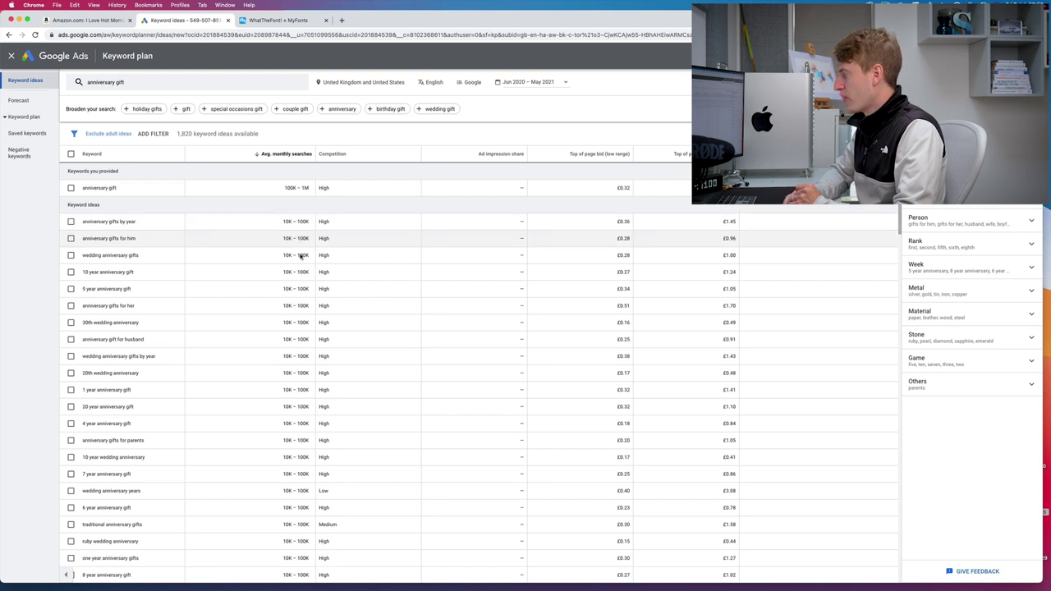
- Review the 1,820 anniversary gift ideas and the Amazon listing, then select the search text
{"action": "scroll", "coordinate": [303, 329], "scroll_direction": "down", "scroll_amount": 2}
{"action": "scroll", "coordinate": [303, 329], "scroll_direction": "down", "scroll_amount": 7}
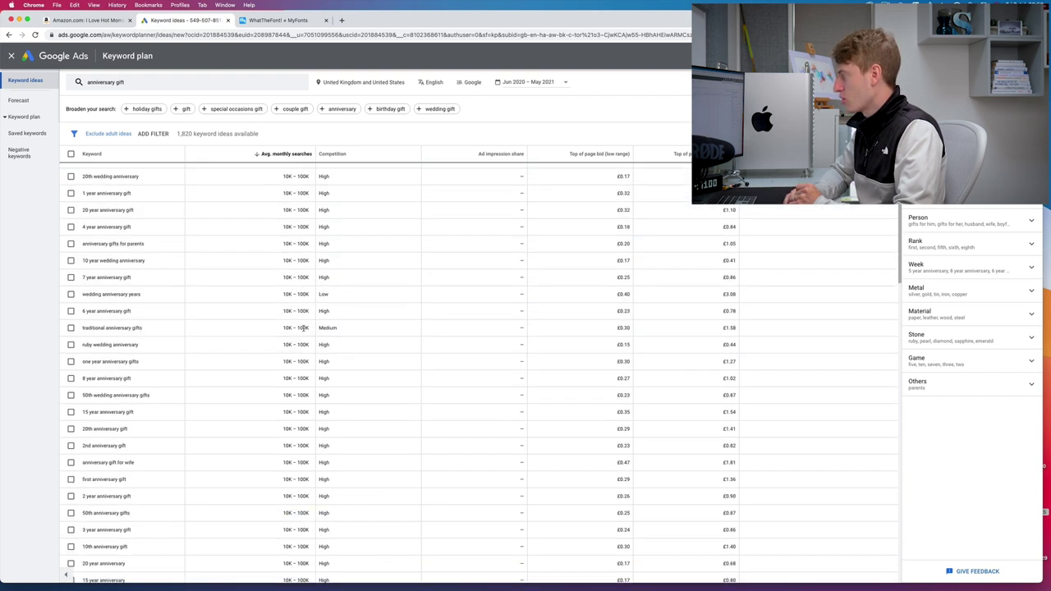
{"action": "scroll", "coordinate": [303, 329], "scroll_direction": "down", "scroll_amount": 4}
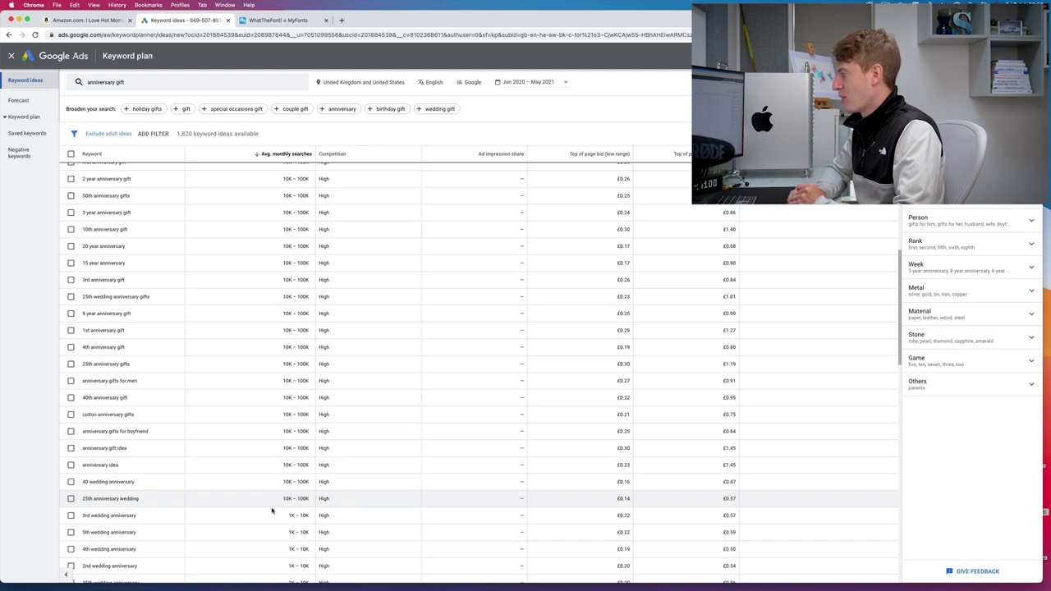
{"action": "scroll", "coordinate": [265, 509], "scroll_direction": "up", "scroll_amount": 13}
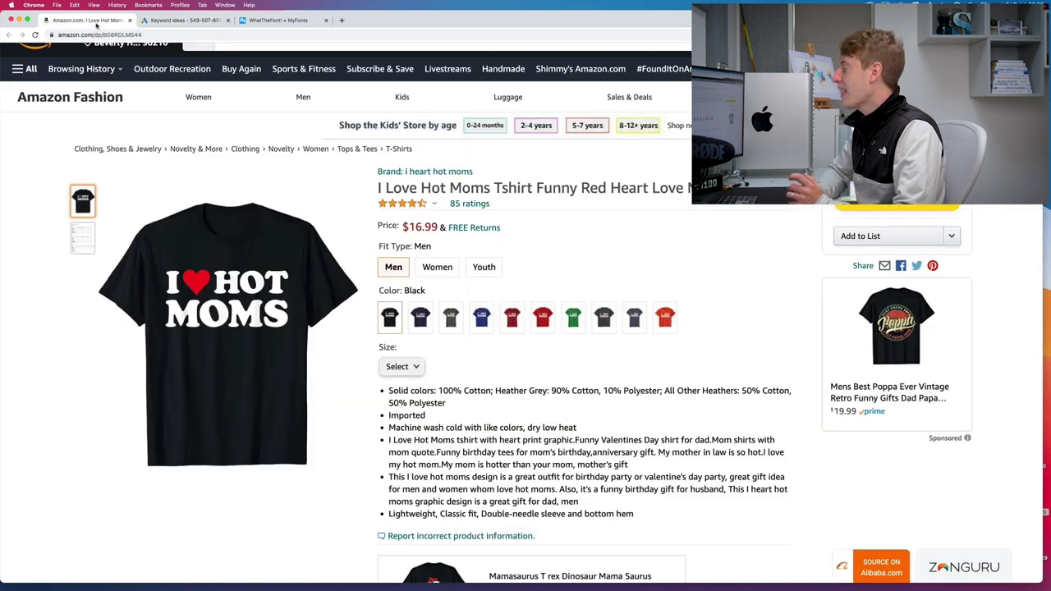
{"action": "left_click", "coordinate": [92, 20]}
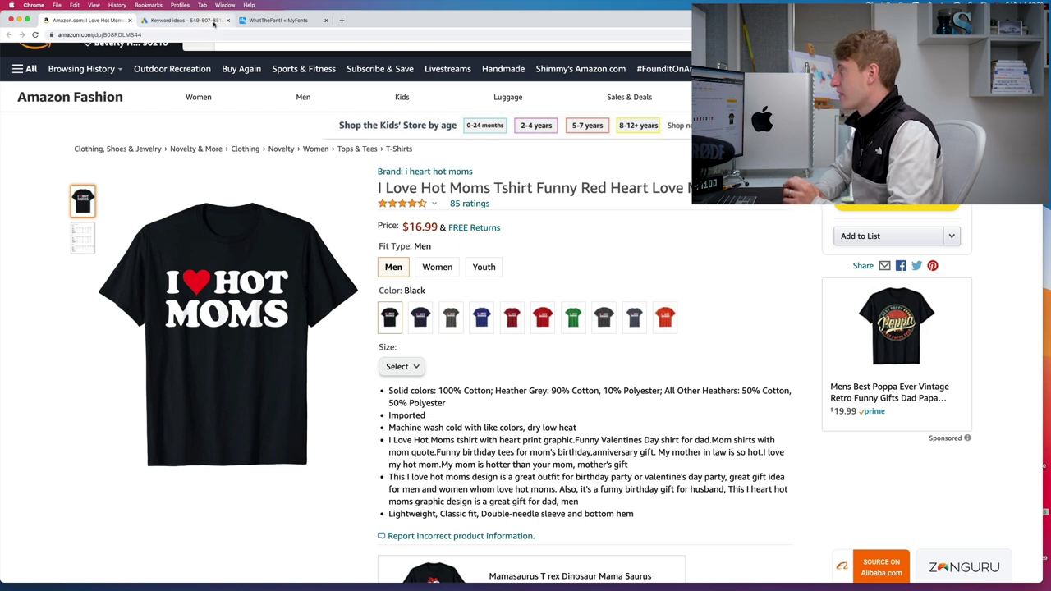
{"action": "left_click", "coordinate": [181, 20]}
{"action": "left_click_drag", "start_coordinate": [137, 82], "coordinate": [88, 82]}
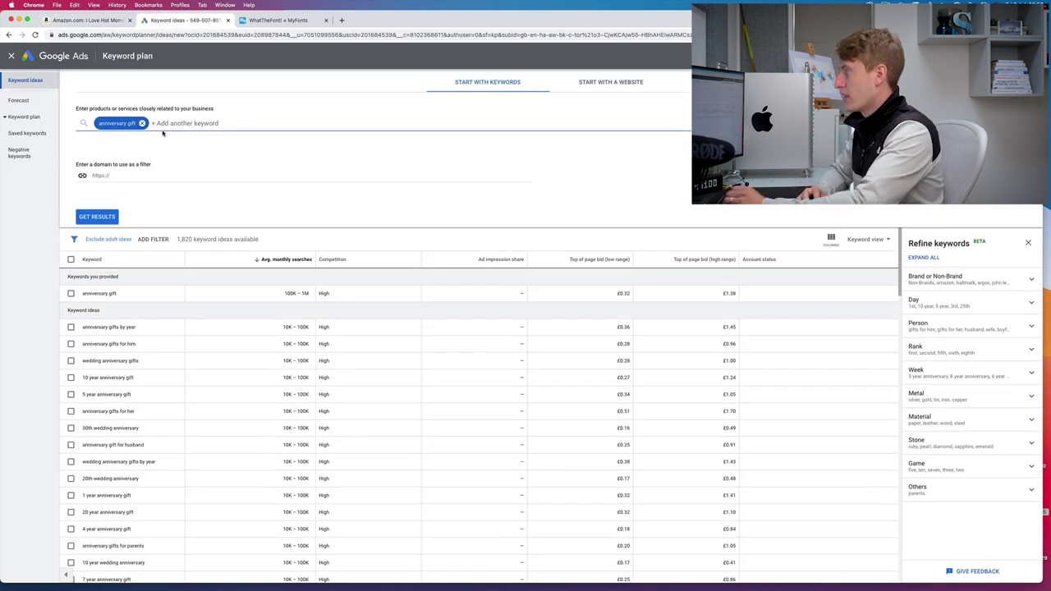
- Swap 'anniversary gift' for 'funny birthday gift', fixing the typo: 461 ideas, 1K–10K searches
{"action": "left_click", "coordinate": [146, 123]}
{"action": "type", "text": "funny birthday gi"}
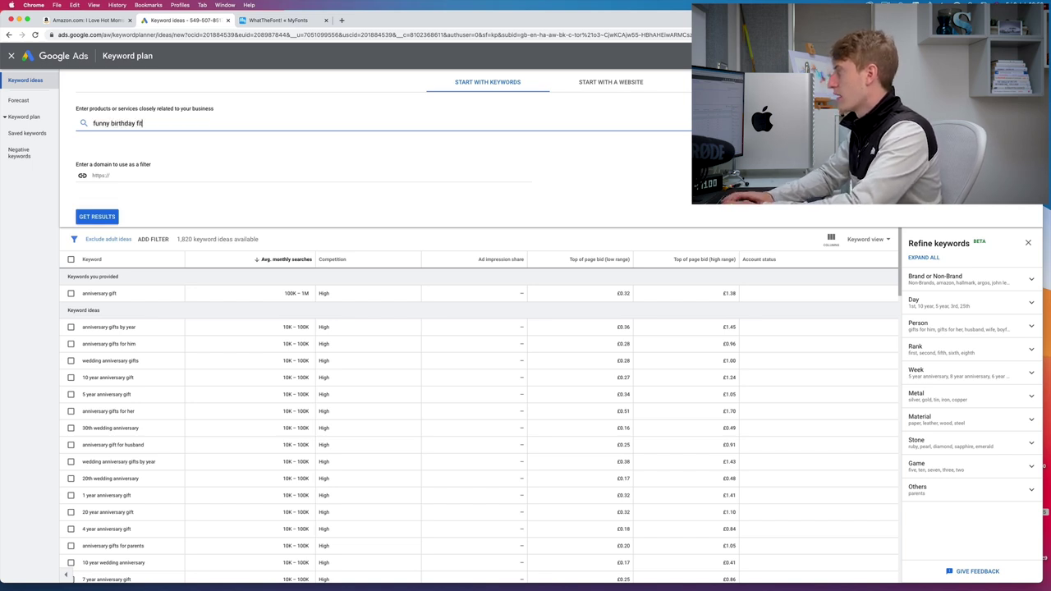
{"action": "key", "text": "Return"}
{"action": "key", "text": "BackSpace"}
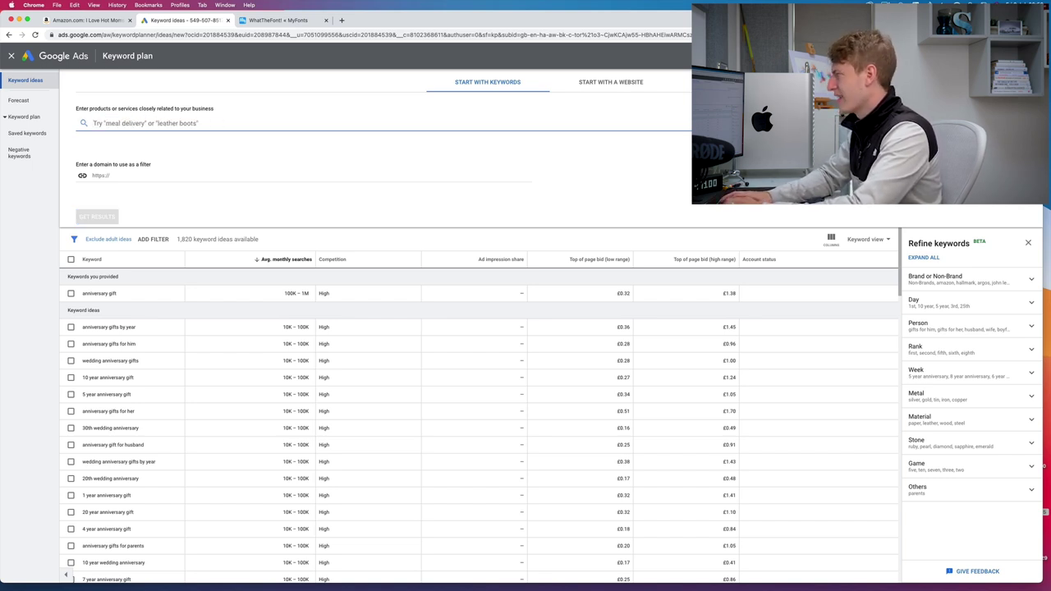
{"action": "type", "text": "fri"}
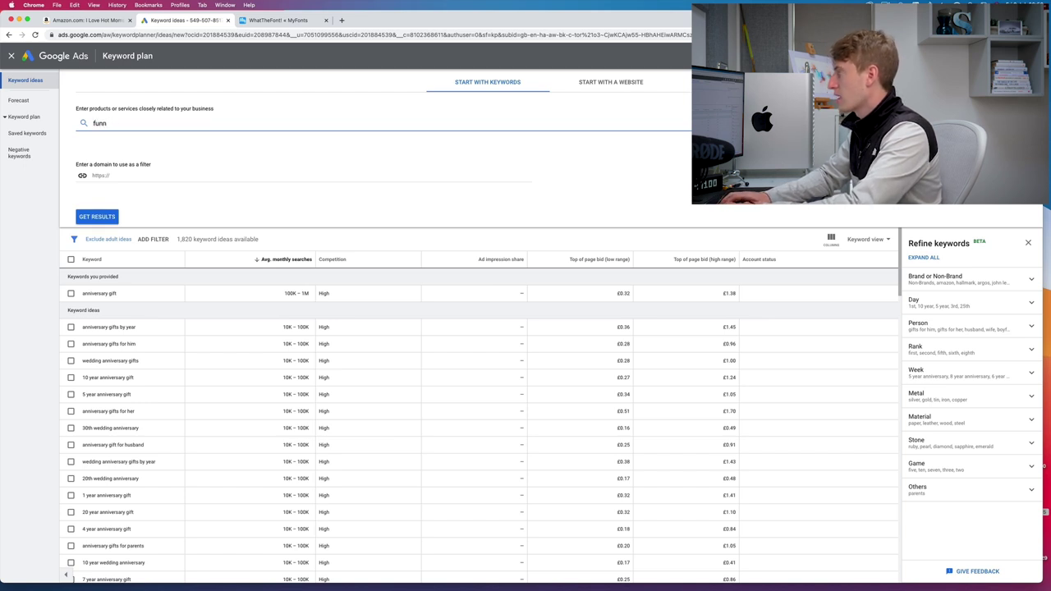
{"action": "left_click", "coordinate": [119, 216]}
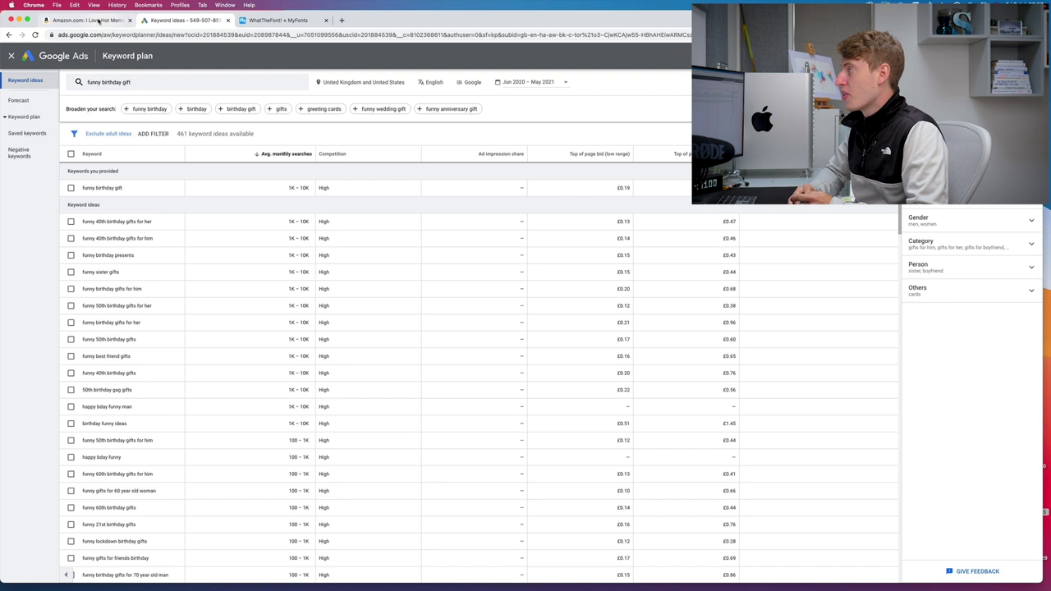
- Scroll through the 461 funny birthday gift ideas, then return to the I Love Hot Moms listing
{"action": "left_click", "coordinate": [90, 19]}
{"action": "left_click", "coordinate": [166, 22]}
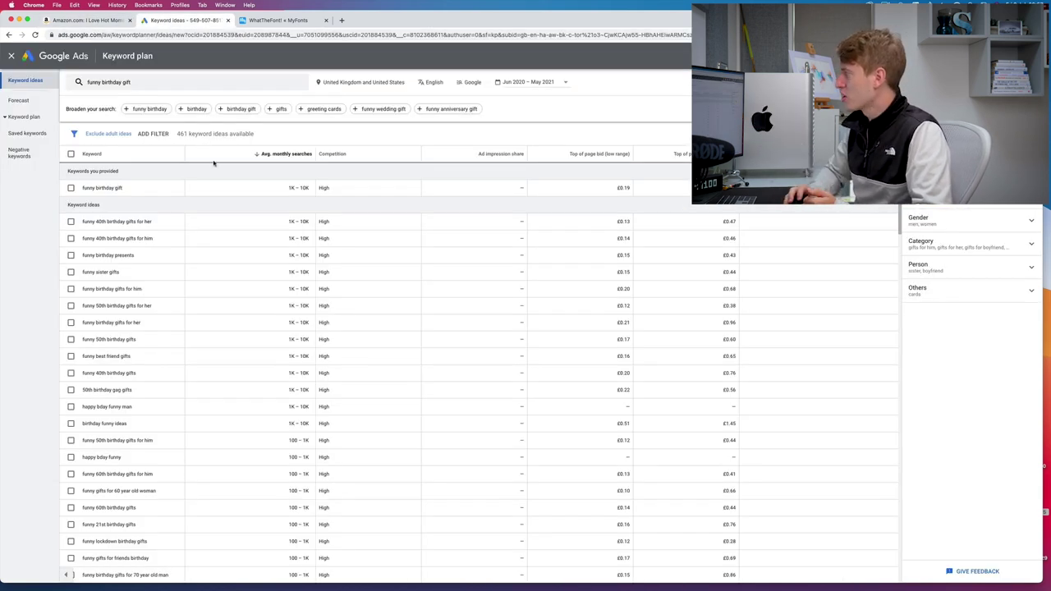
{"action": "scroll", "coordinate": [265, 283], "scroll_direction": "down", "scroll_amount": 3}
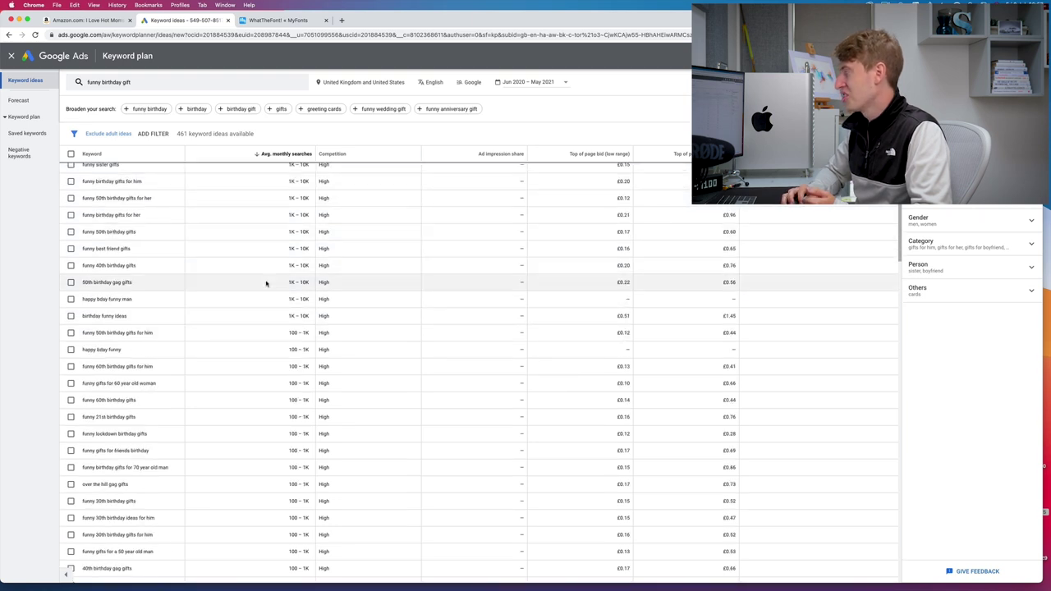
{"action": "scroll", "coordinate": [265, 284], "scroll_direction": "up", "scroll_amount": 3}
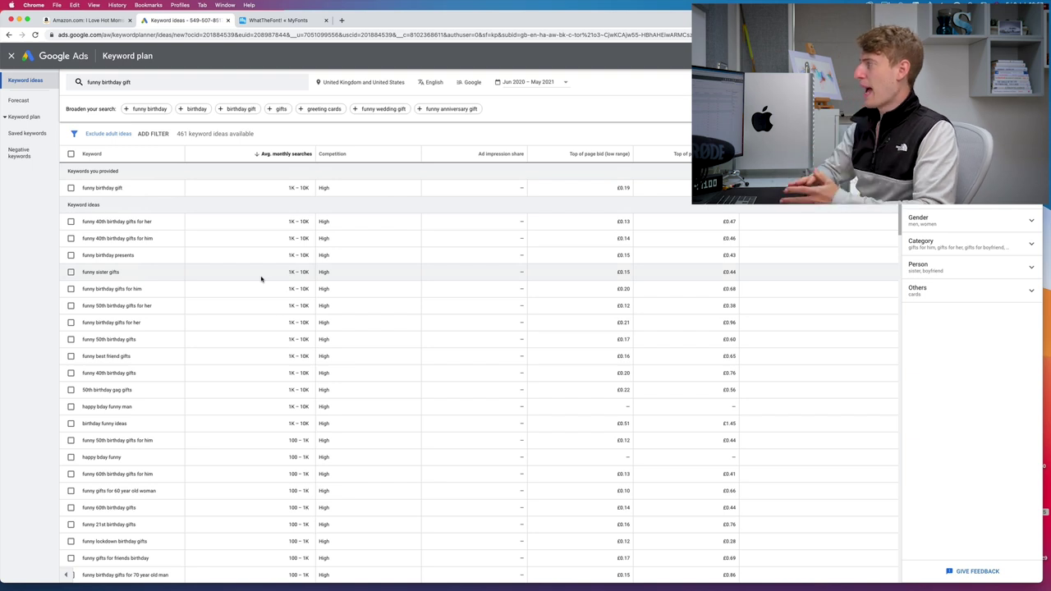
{"action": "scroll", "coordinate": [206, 183], "scroll_direction": "down", "scroll_amount": 1}
{"action": "left_click", "coordinate": [83, 21]}
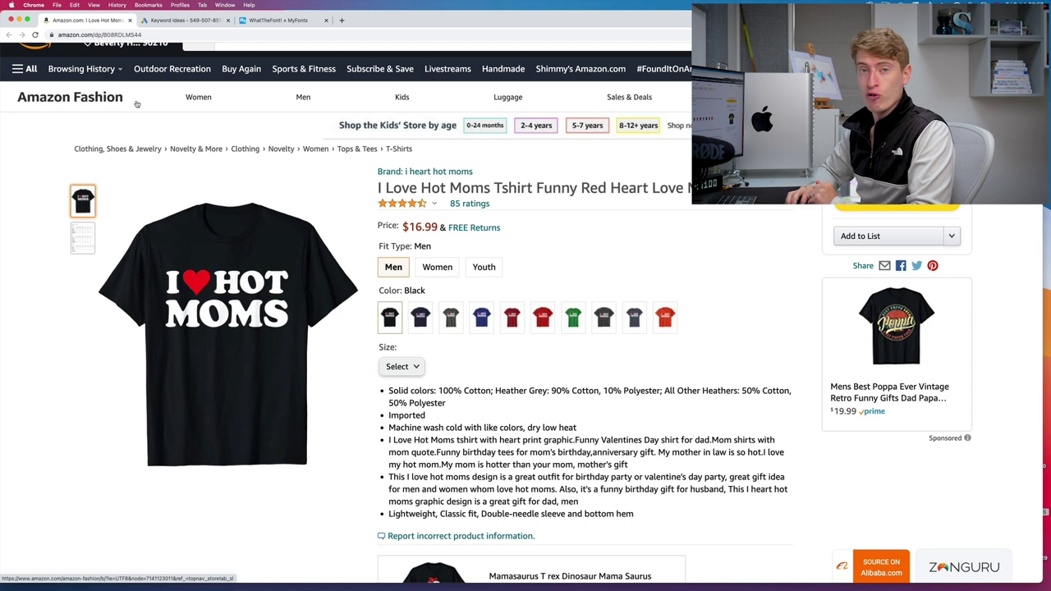
{"action": "scroll", "coordinate": [137, 98], "scroll_direction": "down", "scroll_amount": 2}
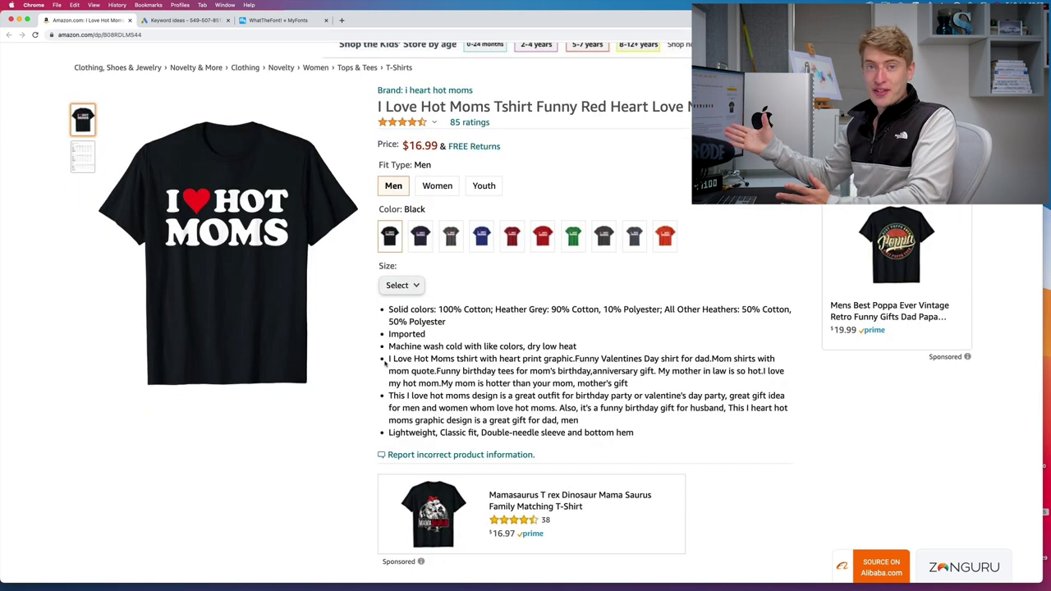